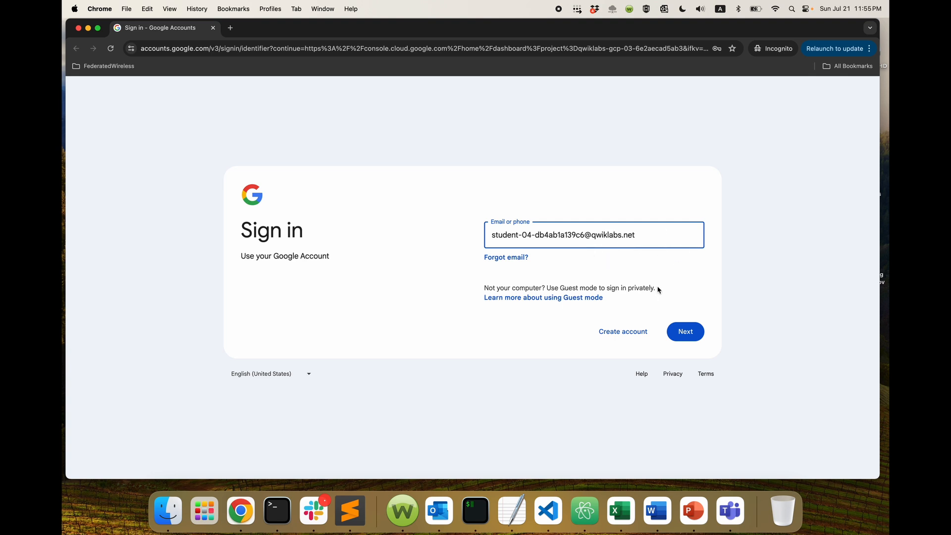
Sign in to the Google account with the prefilled student e-mail and the account password
left_click(683, 330)
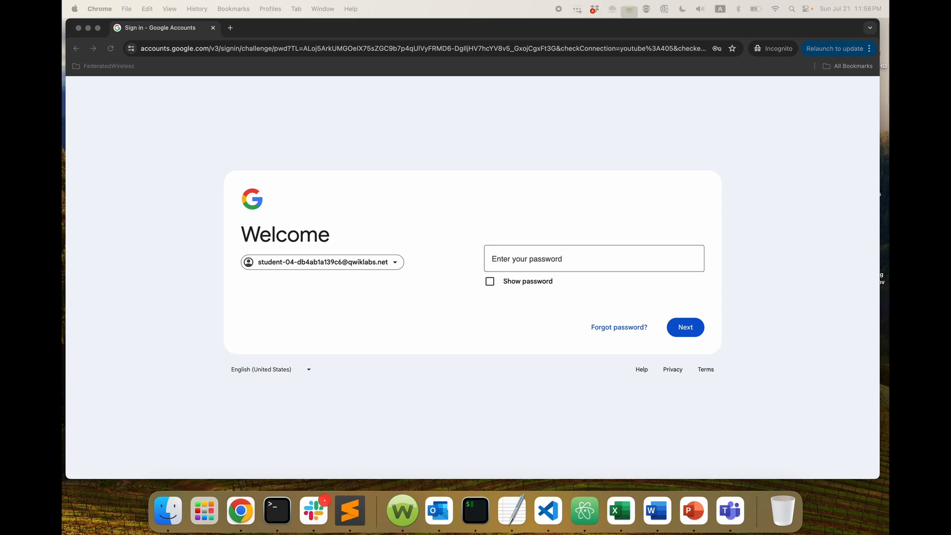
key("super+v")
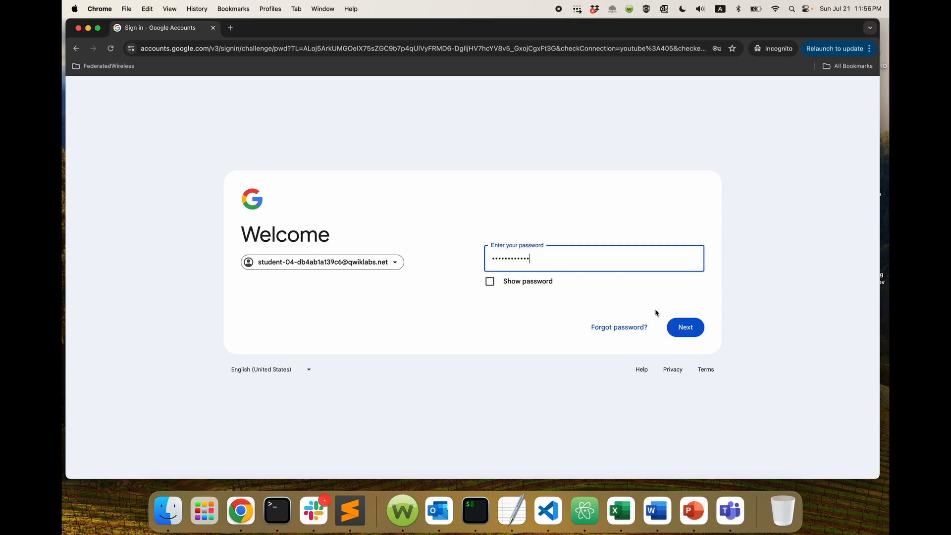
left_click(691, 330)
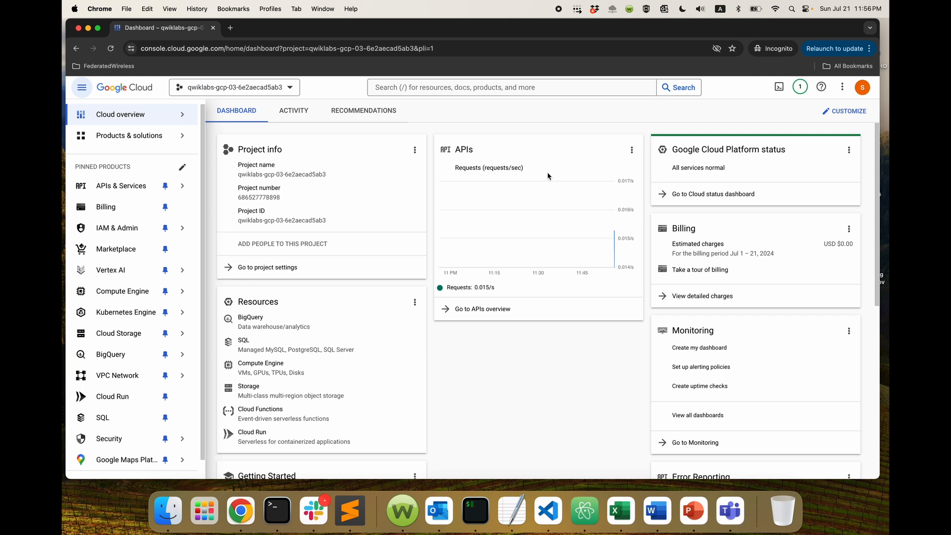
Search the cloud console for "google earth", open the Google Earth Engine API product page and enable the API
left_click(476, 88)
type("goog")
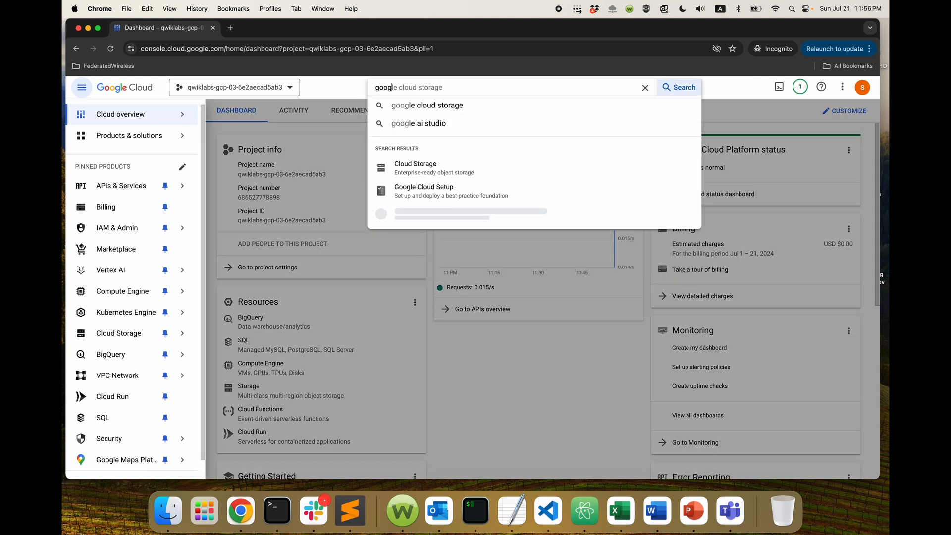
type("le earth")
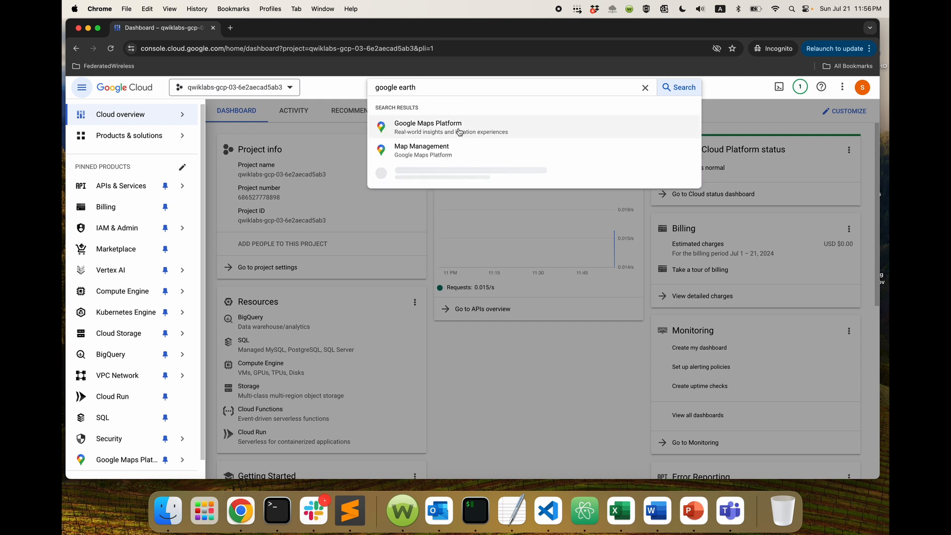
left_click(440, 177)
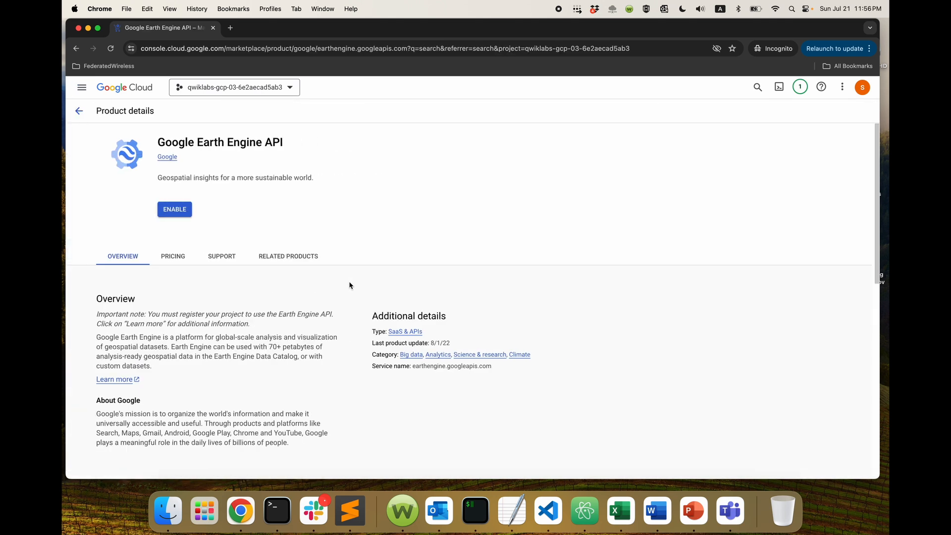
left_click(175, 210)
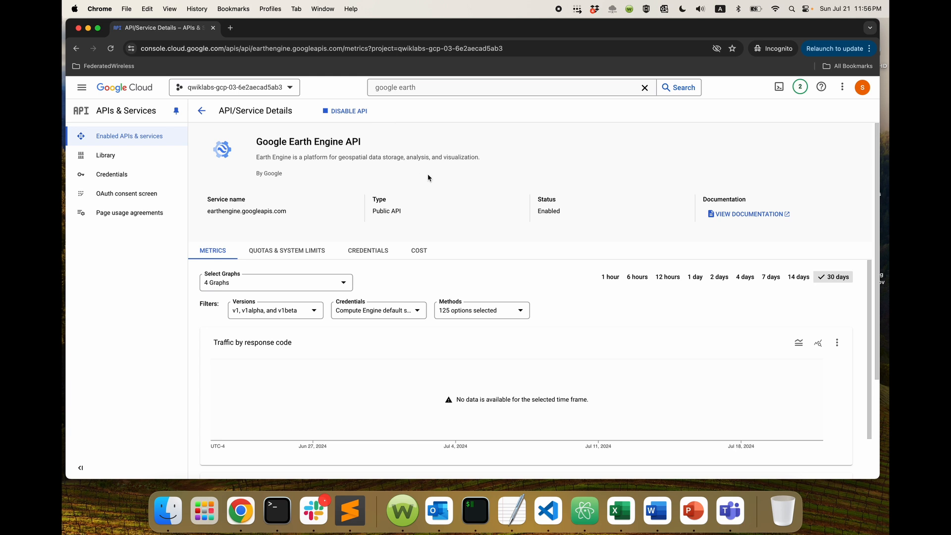
left_click_drag(366, 145, 320, 136)
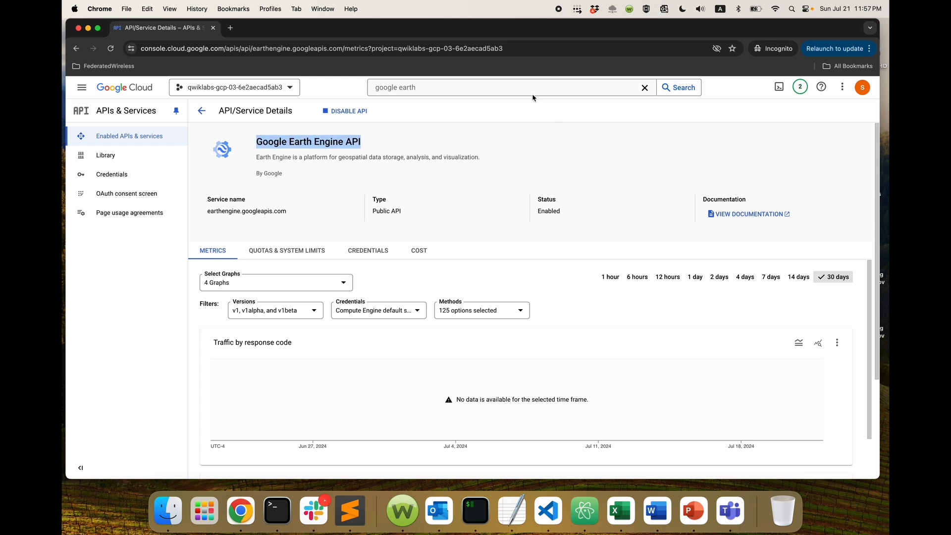
Search the console for "bigquery", open BigQuery and dismiss the navigation menu introduction
left_click(643, 88)
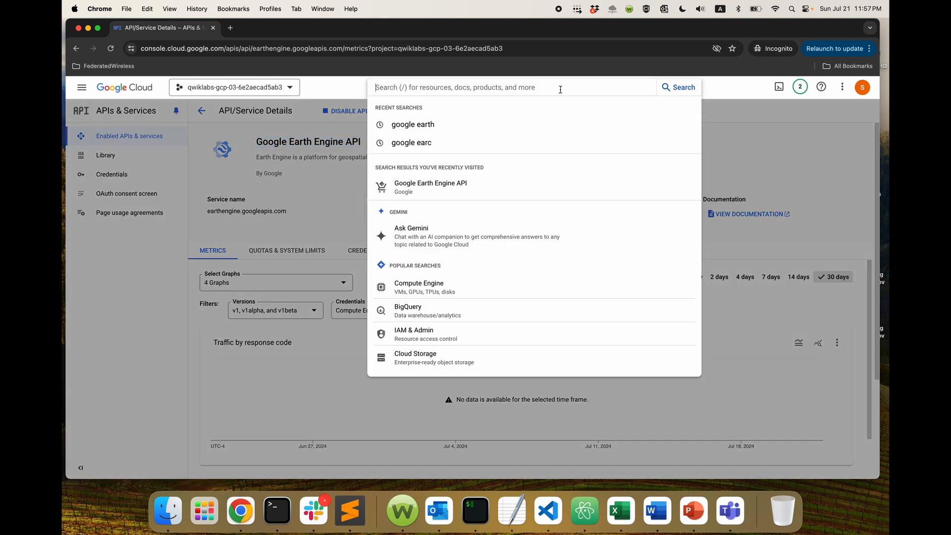
type("bigque")
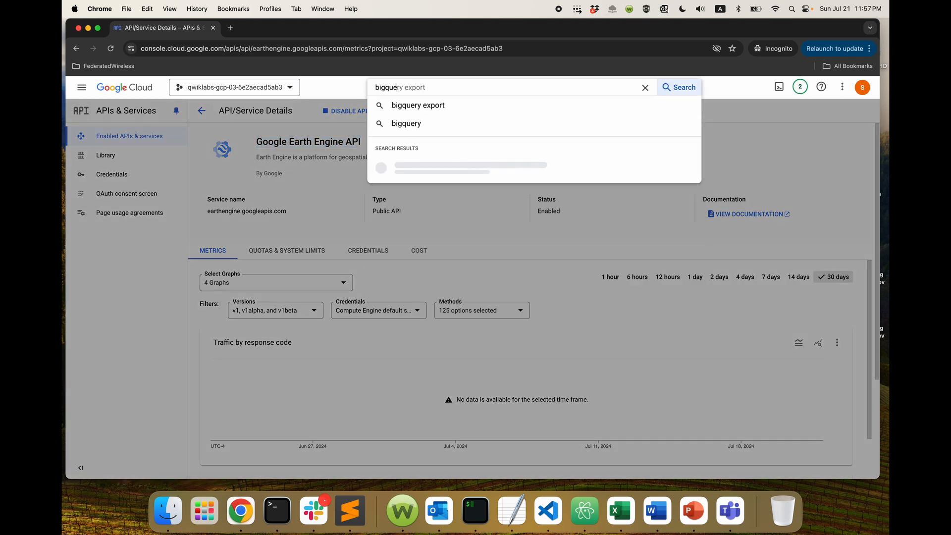
type("ry")
left_click(436, 145)
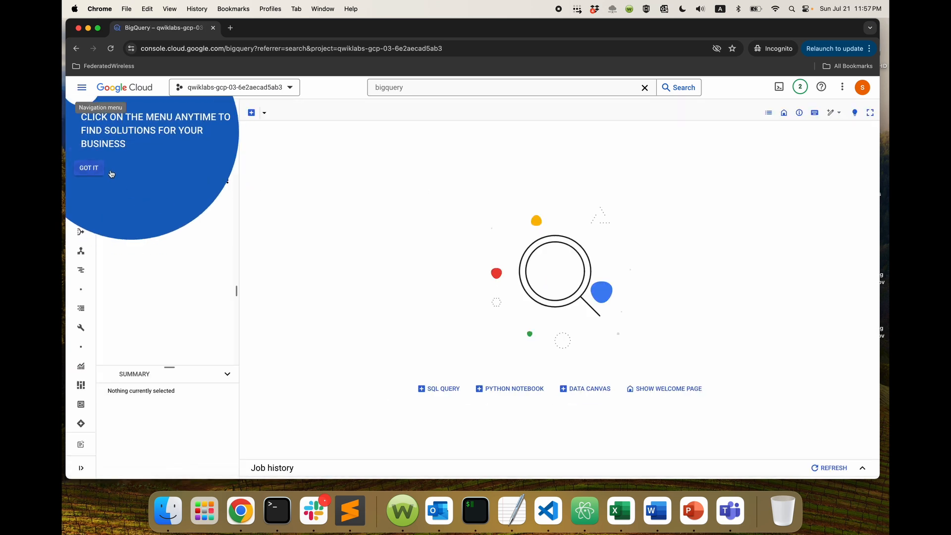
left_click(94, 171)
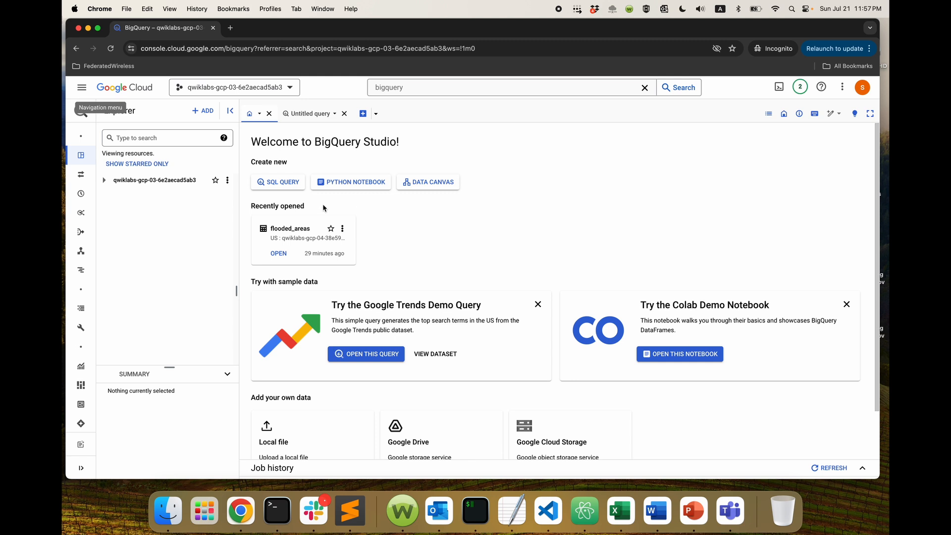
Create a dataset with the ID ee_to_bq in the qwiklabs project
left_click(227, 181)
left_click(250, 200)
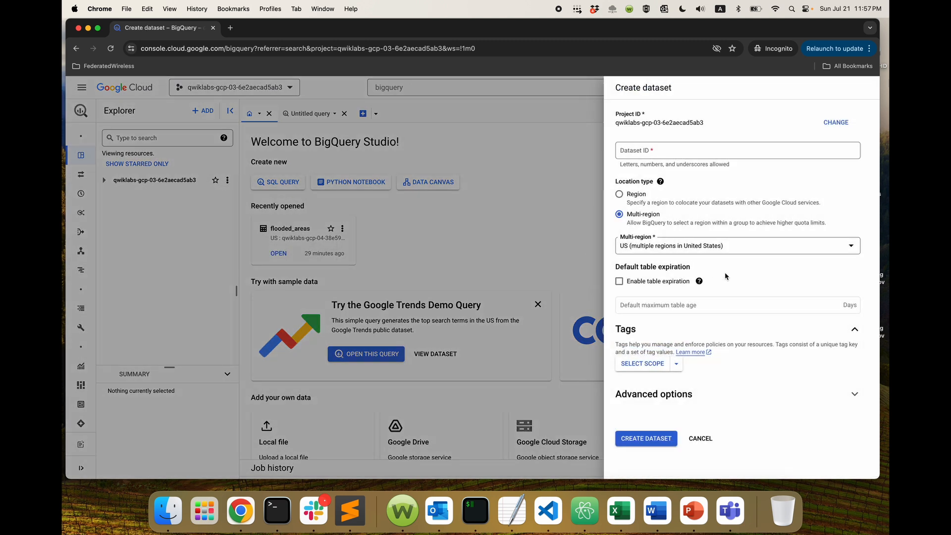
left_click(706, 151)
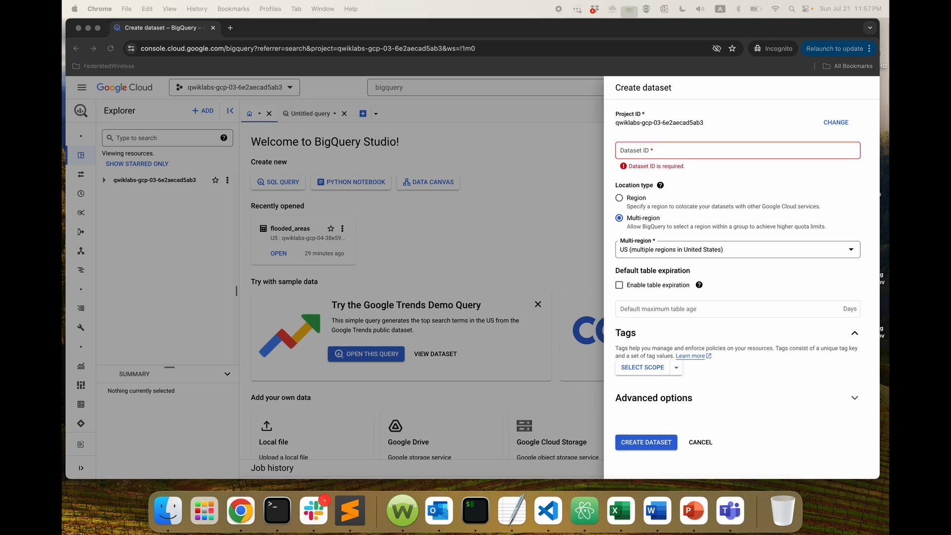
left_click(641, 152)
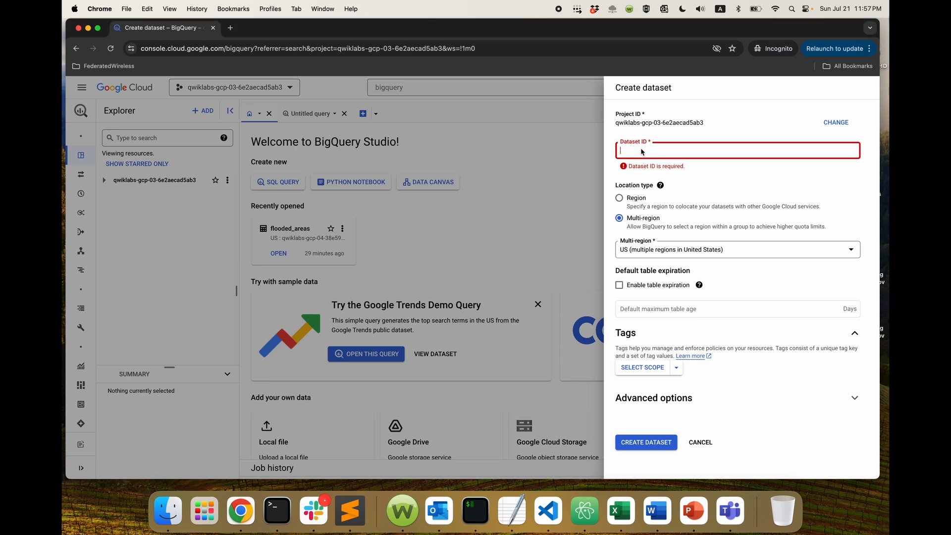
type("ee_to")
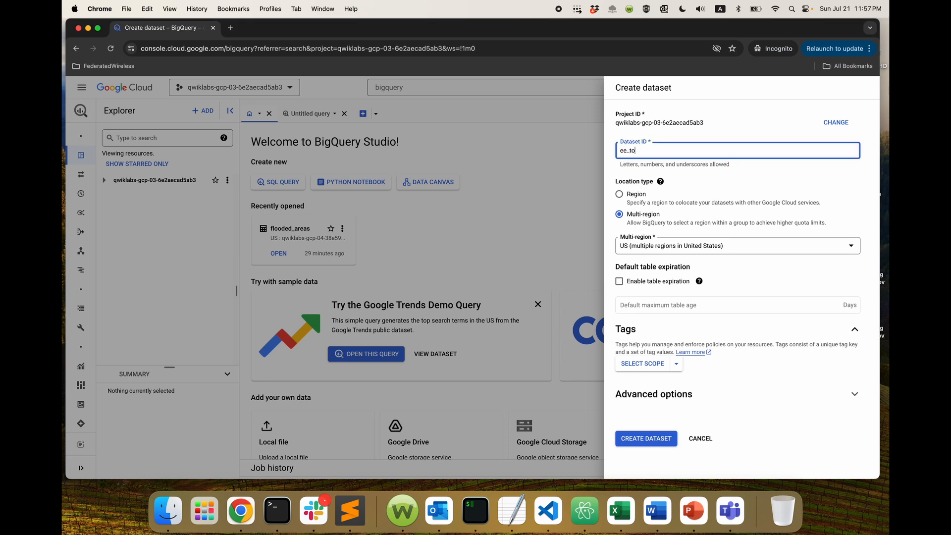
type("_Bq")
left_click(654, 442)
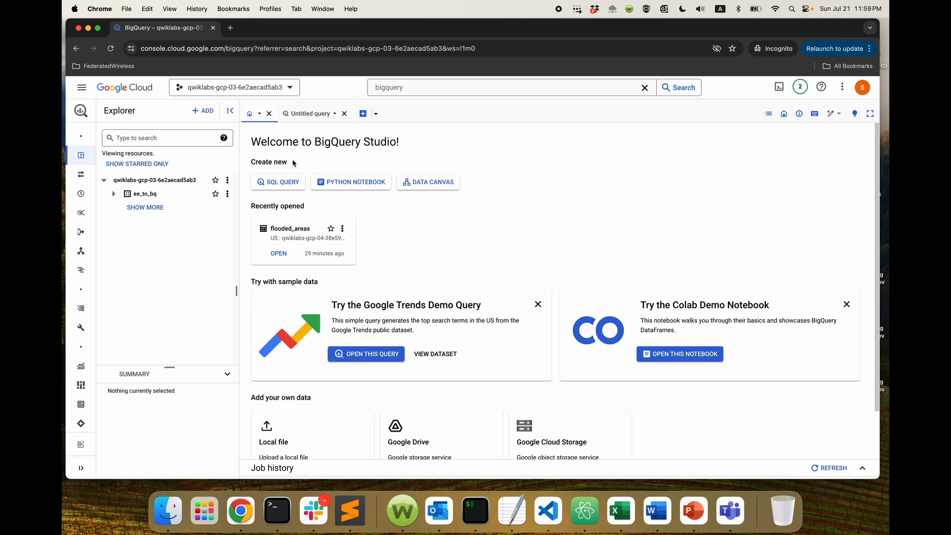
left_click(230, 27)
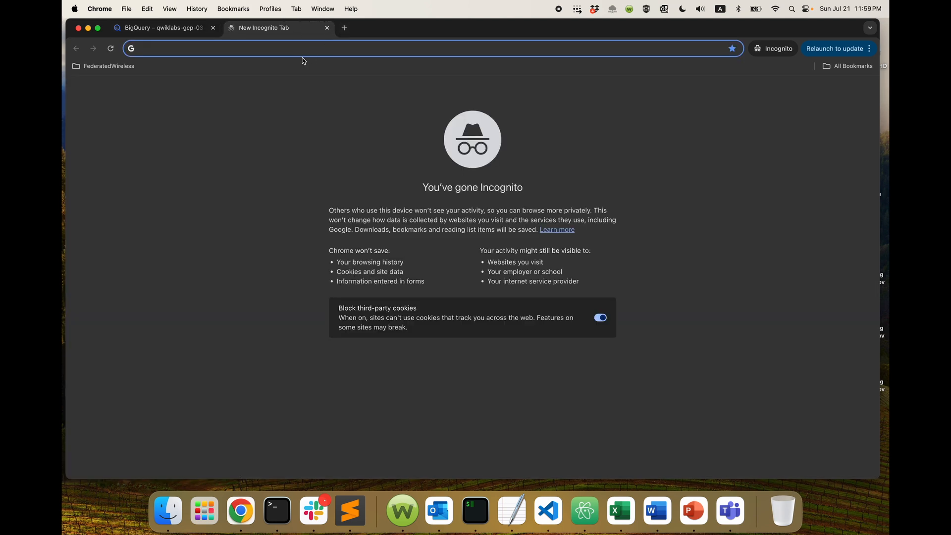
type("htts")
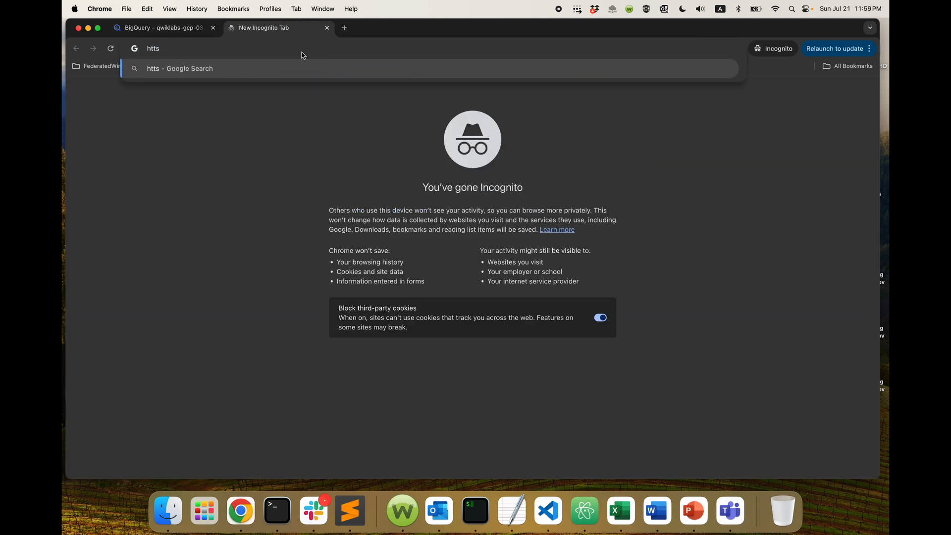
key("BackSpace")
type("ps:;")
key("BackSpace")
type("//")
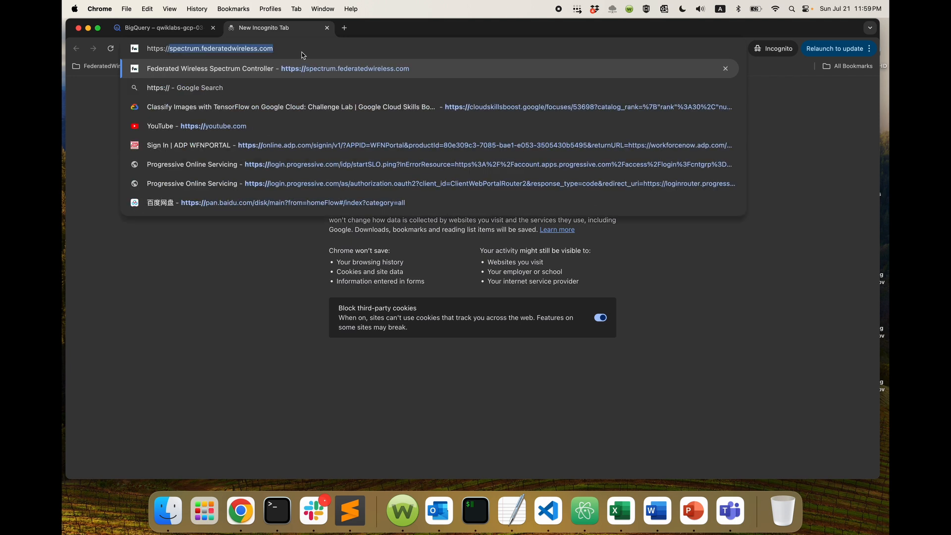
type("code.")
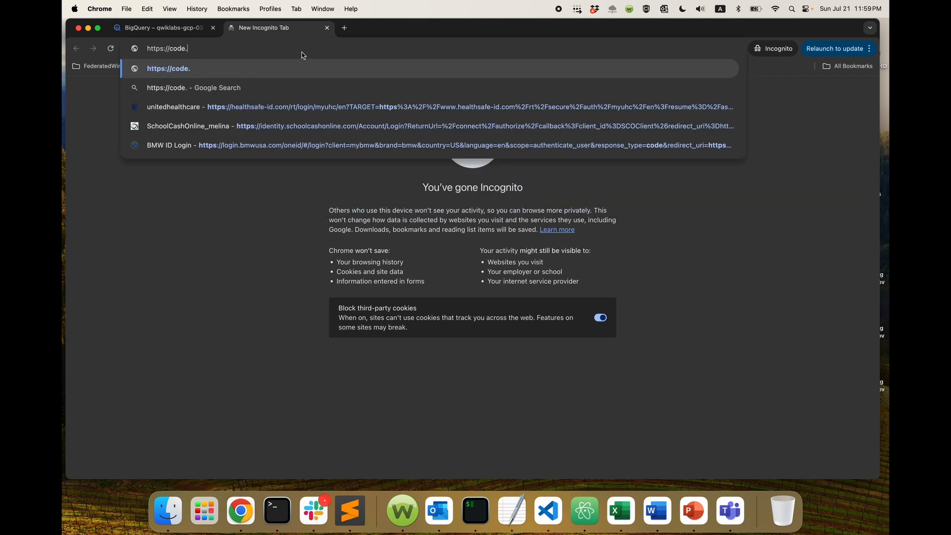
type("earth")
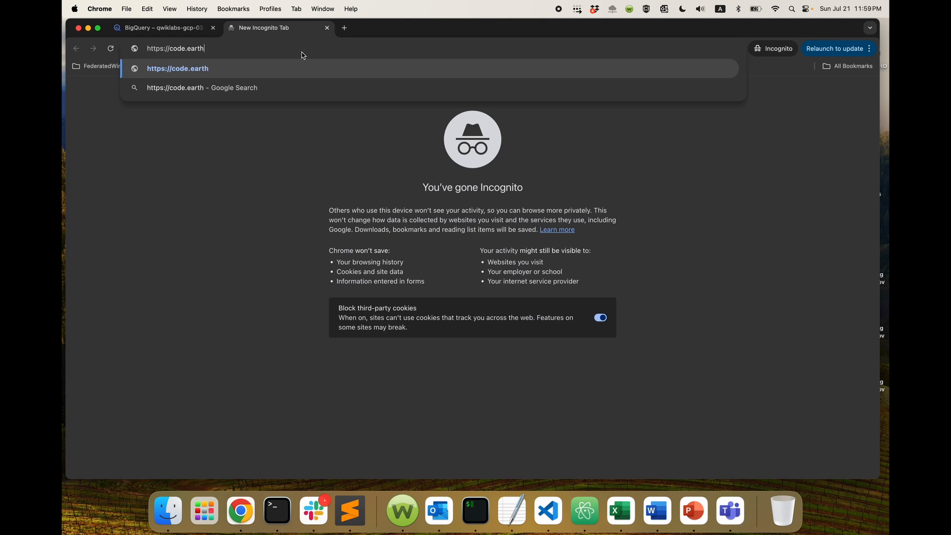
type("engine")
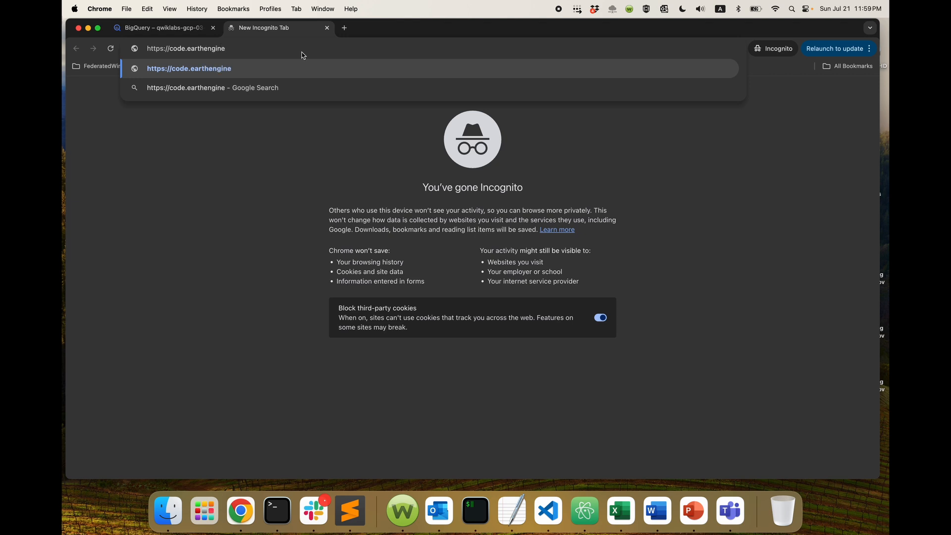
type(".google.c")
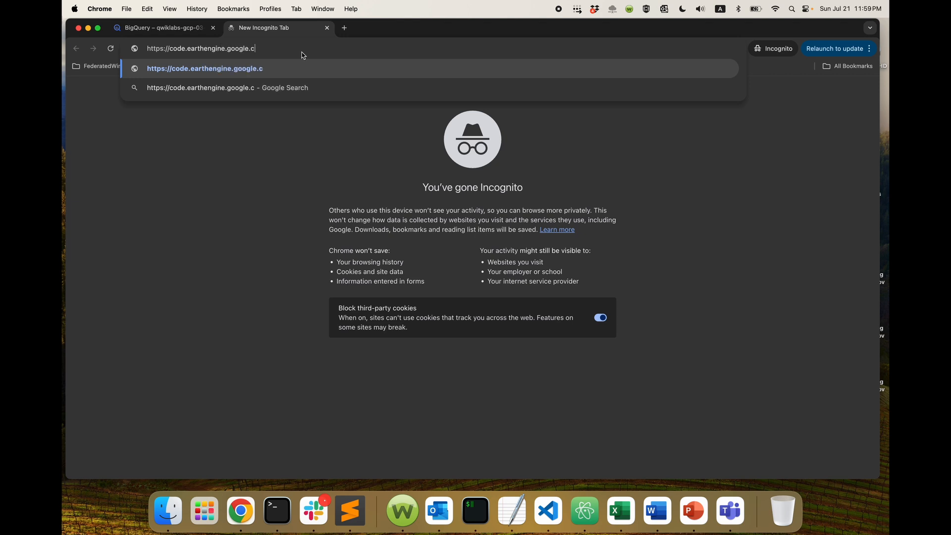
type("om")
key("Return")
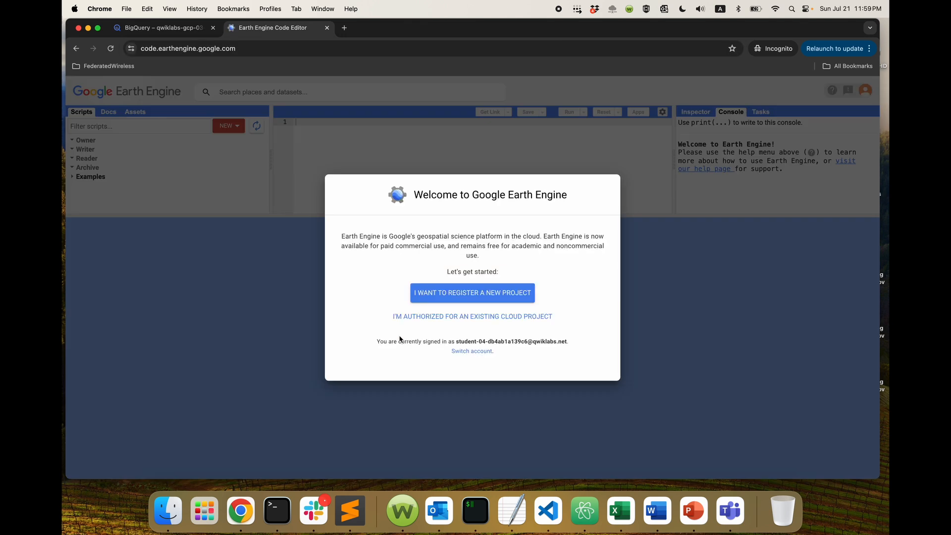
Connect the Code Editor to the existing Cloud project qwiklabs-gcp-03-6e2aecad5ab3 and make the script editor area slightly taller
left_click(439, 318)
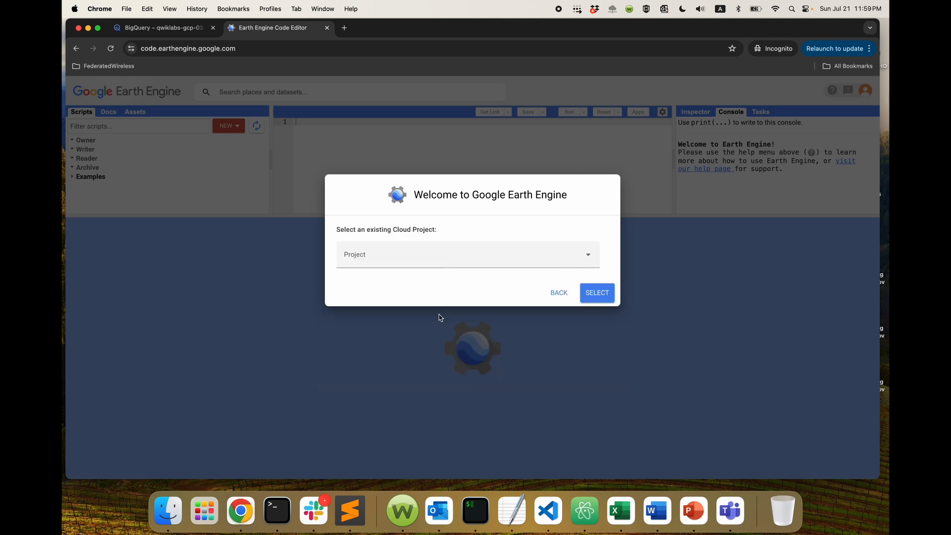
left_click(586, 254)
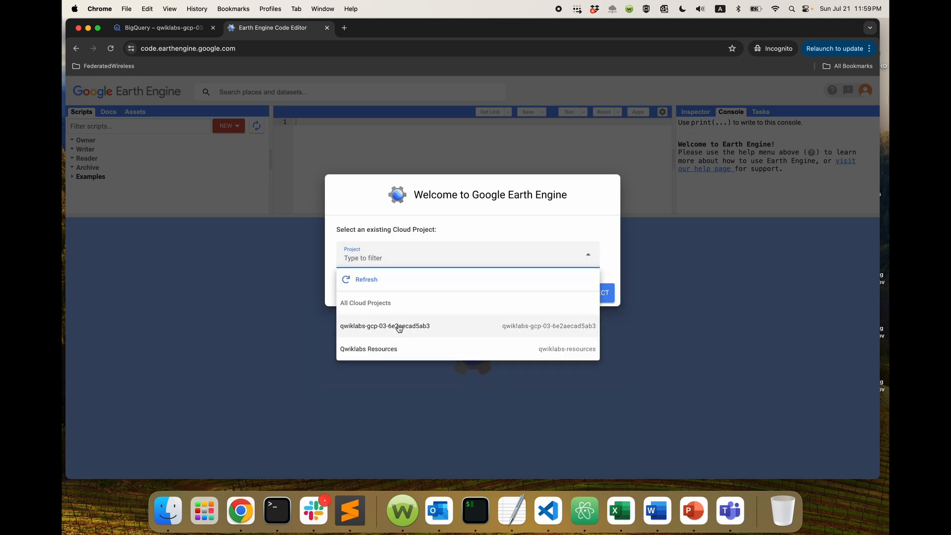
left_click(407, 328)
left_click(598, 292)
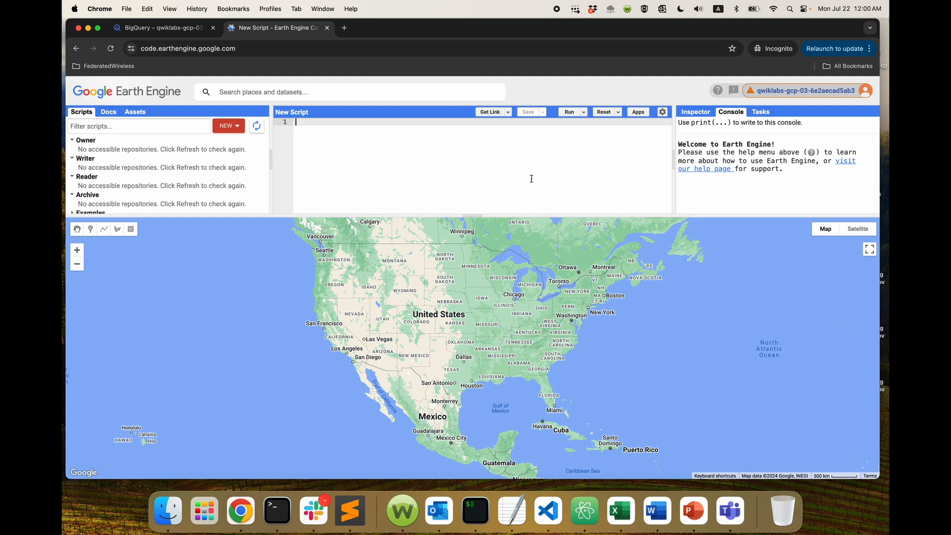
left_click_drag(559, 215, 558, 235)
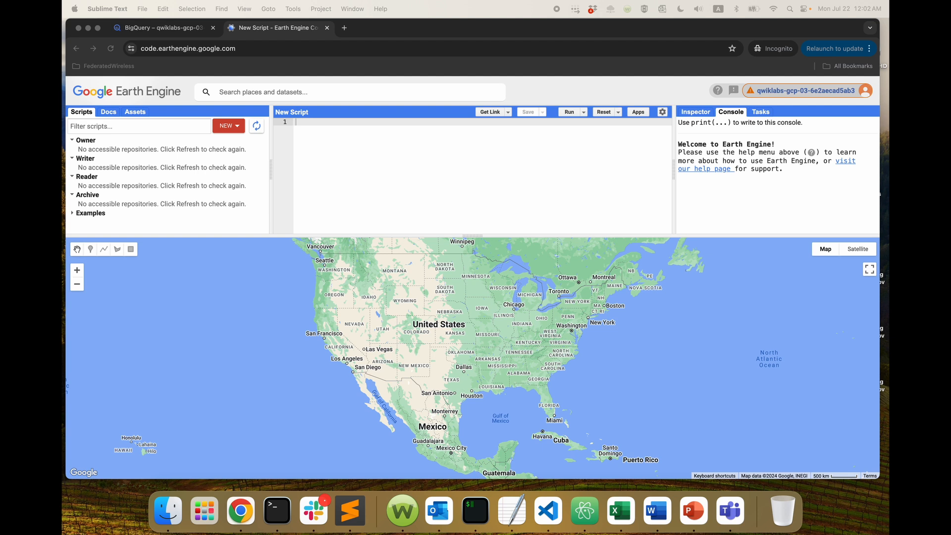
Switch to Sublime Text and examine the script's area of interest, Sentinel-1 collection, and the before-flood and after-flood date filters
left_click_drag(888, 50, 331, 33)
scroll(325, 301, "up", 5)
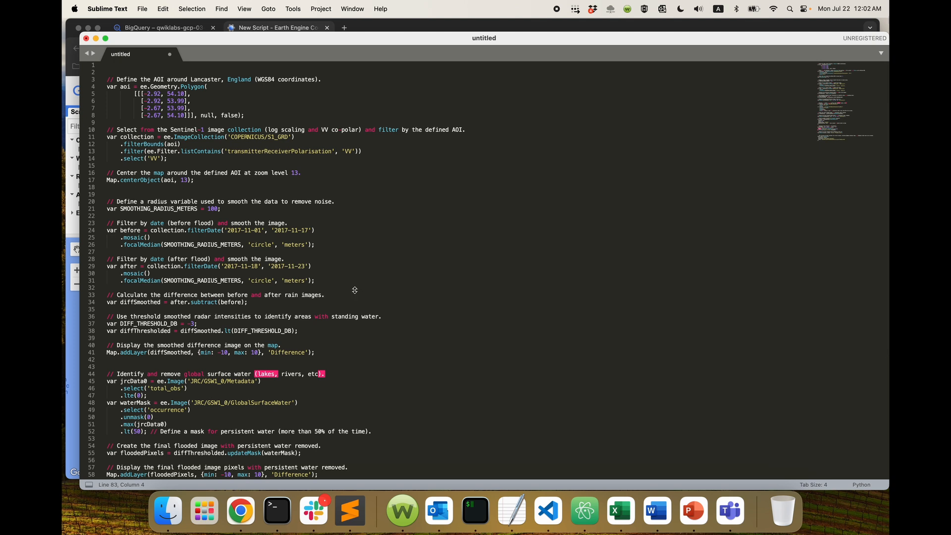
left_click_drag(107, 80, 198, 182)
left_click_drag(244, 114, 150, 87)
left_click(224, 166)
scroll(215, 207, "down", 2)
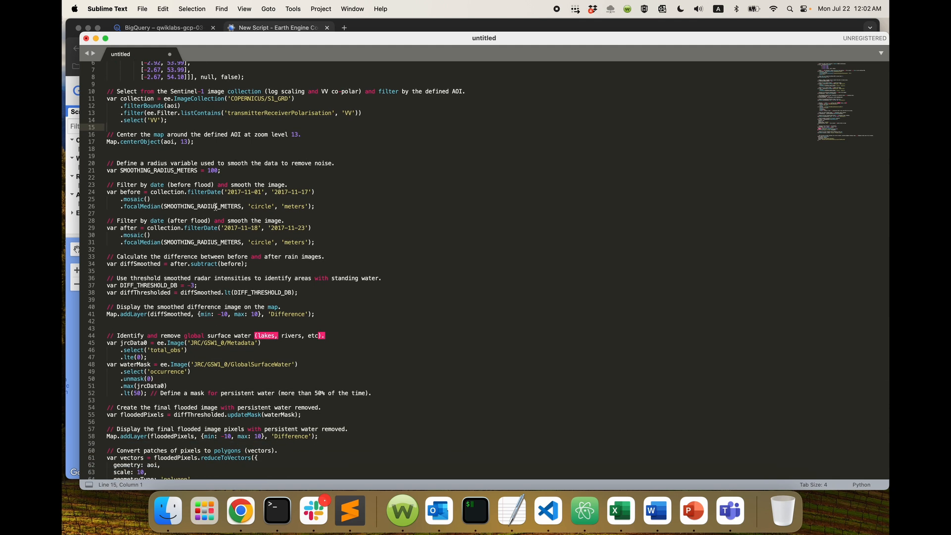
scroll(216, 206, "down", 2)
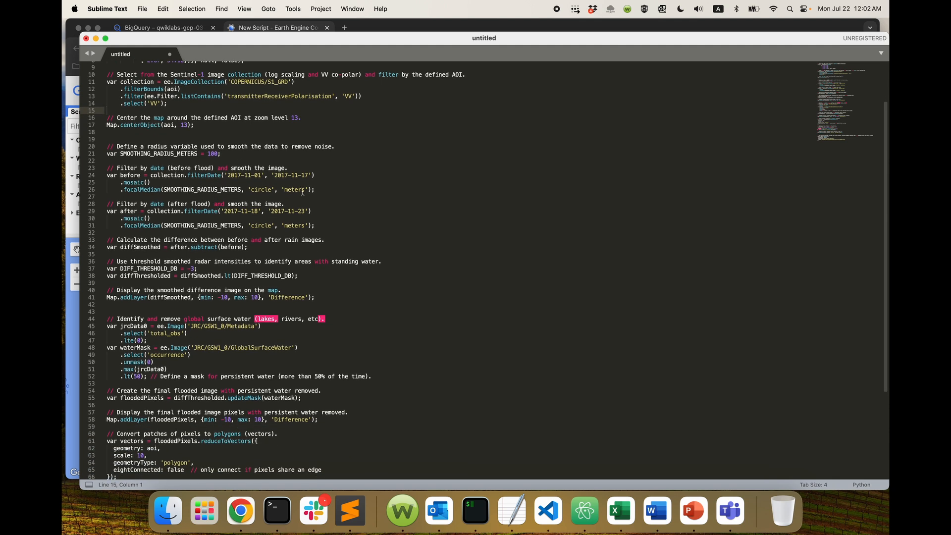
left_click_drag(315, 175, 110, 168)
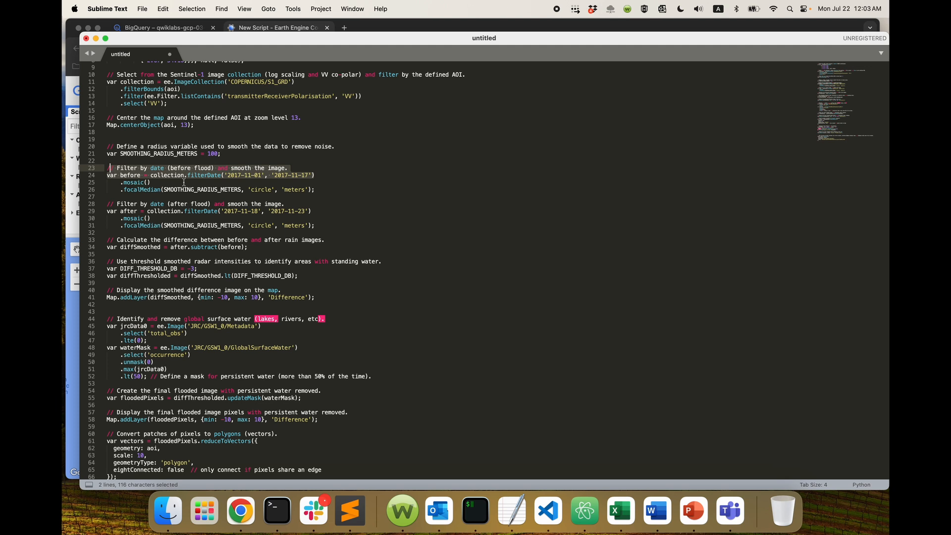
left_click(184, 183)
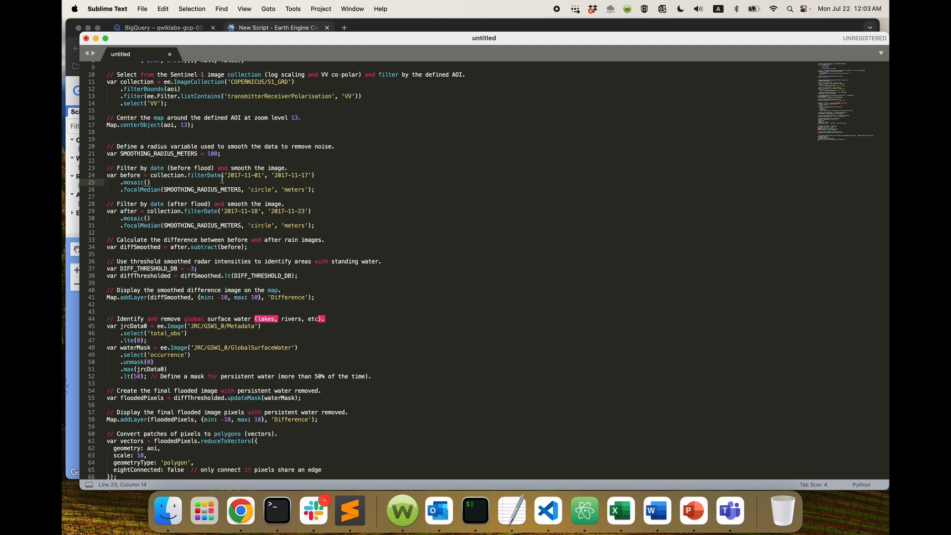
left_click_drag(224, 212, 228, 211)
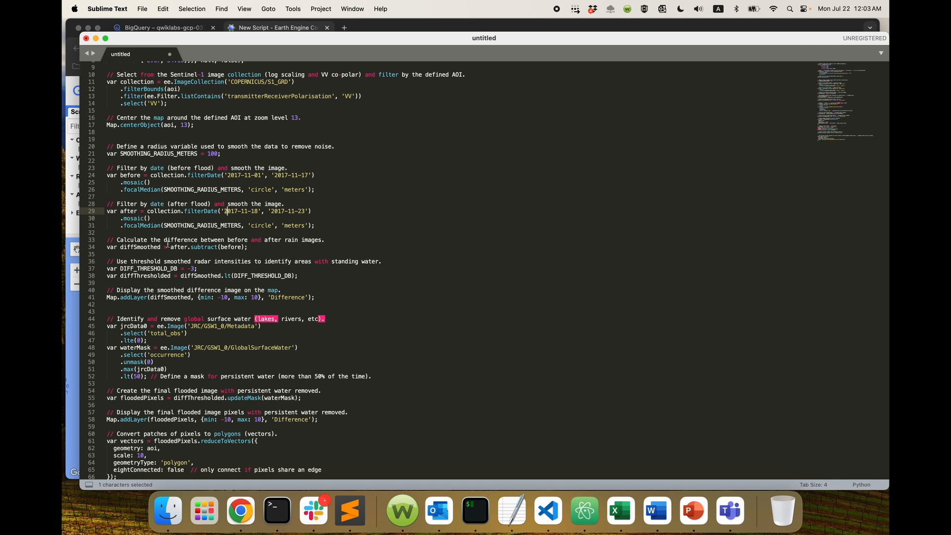
Examine the script lines that subtract the before image, apply the difference threshold and display the smoothed difference image
left_click_drag(255, 244, 113, 249)
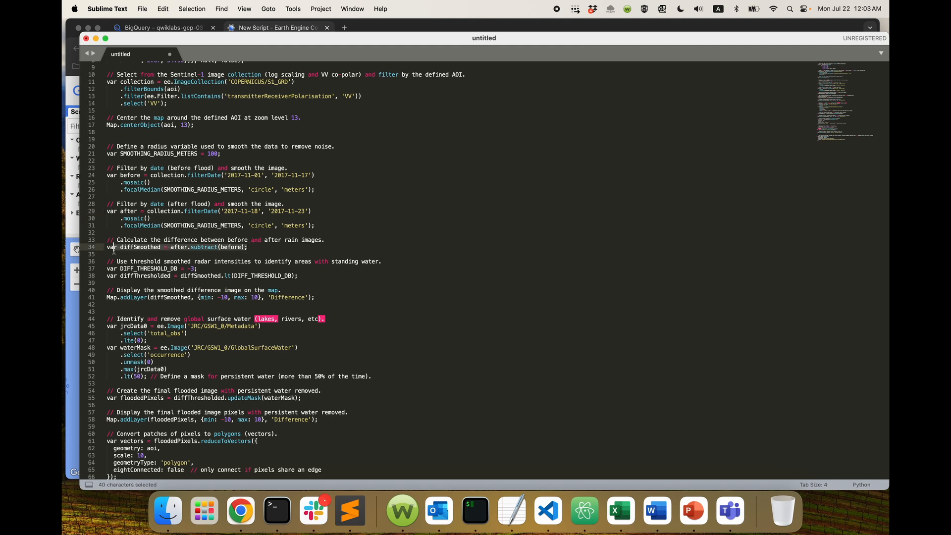
left_click(205, 271)
left_click_drag(215, 270, 130, 270)
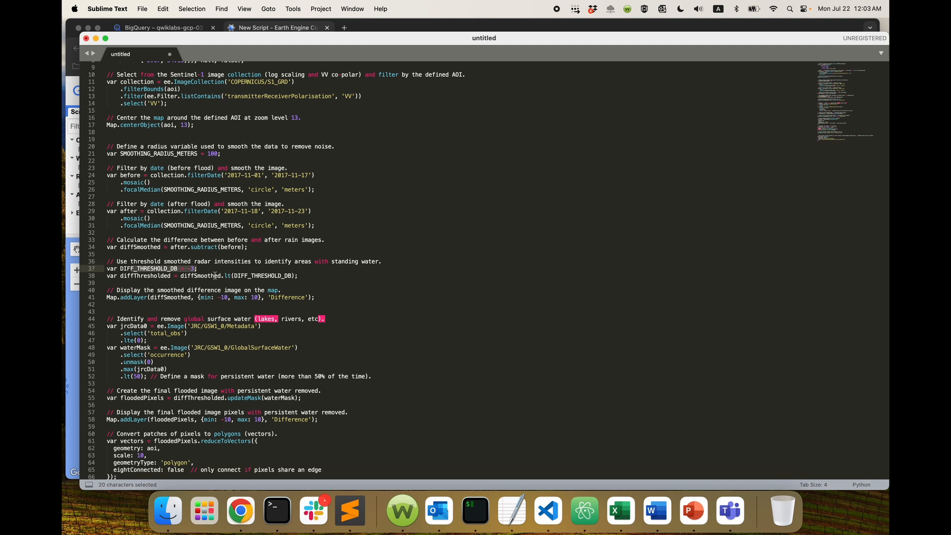
left_click(215, 275)
left_click_drag(157, 276, 121, 276)
left_click(178, 276)
scroll(188, 275, "down", 2)
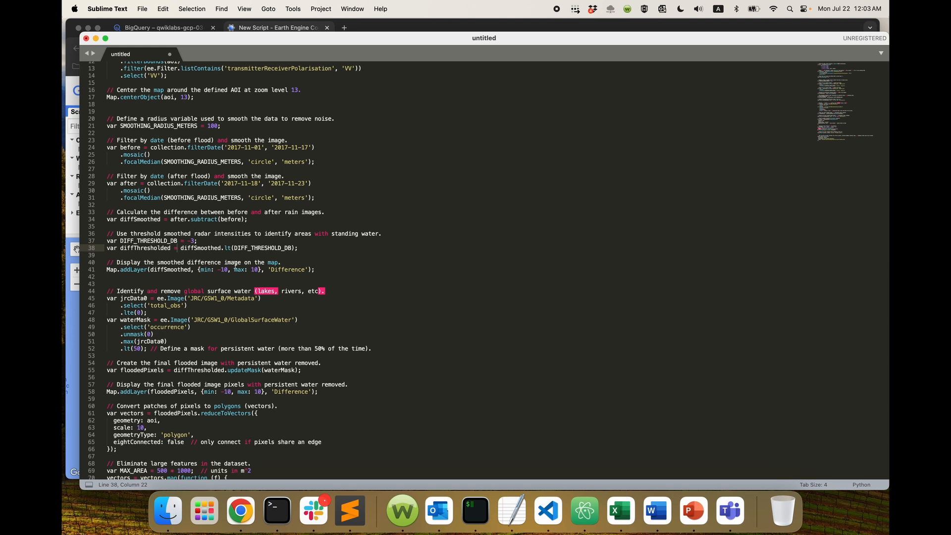
left_click_drag(248, 262, 189, 262)
left_click(203, 277)
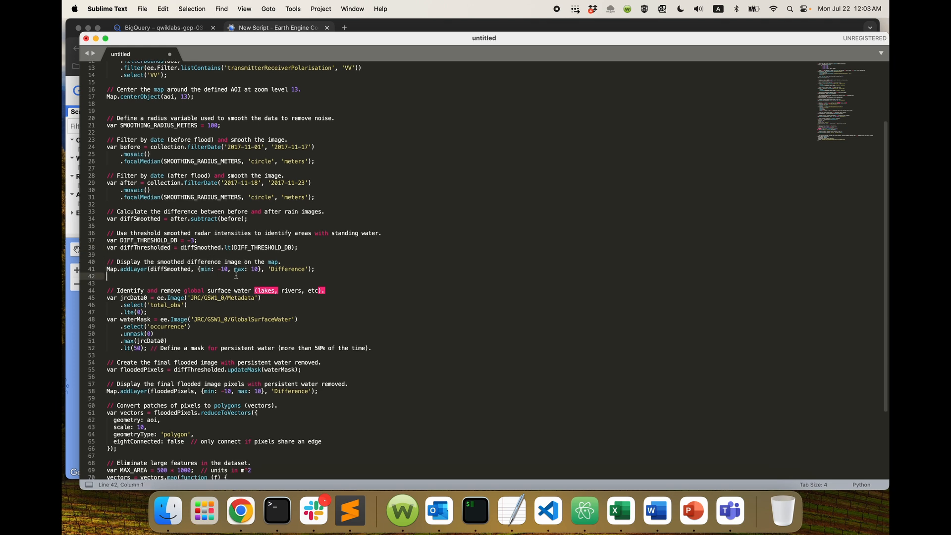
Examine the script section that masks persistent surface water and creates the final flooded image
scroll(236, 275, "down", 2)
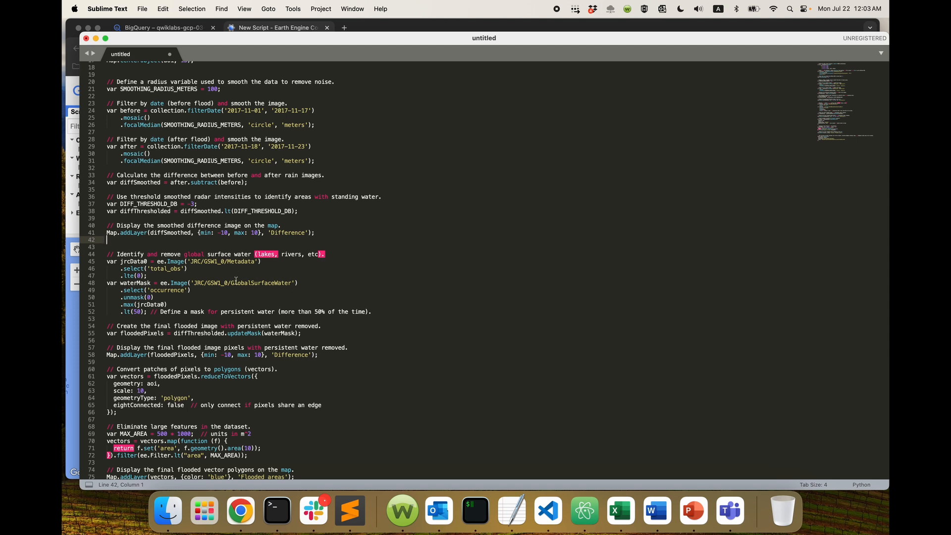
scroll(236, 285, "down", 1)
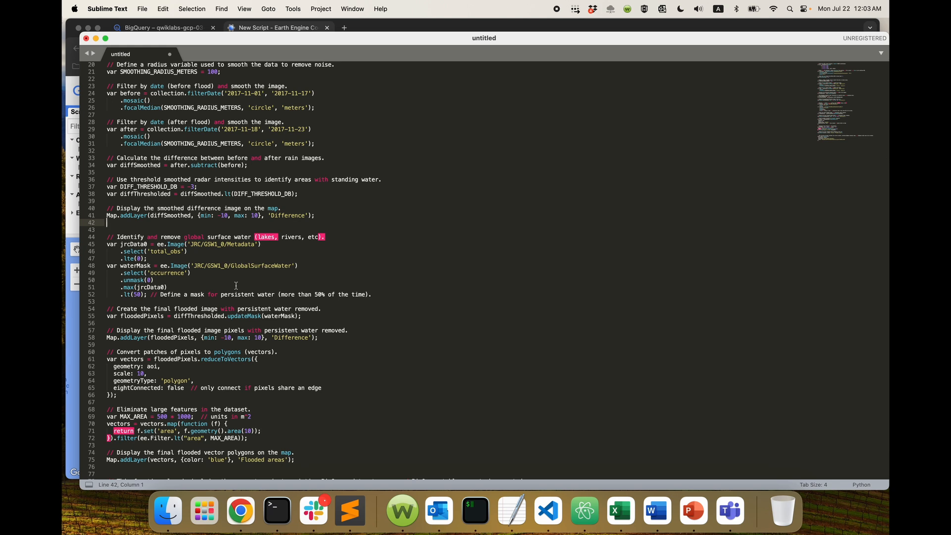
scroll(237, 285, "down", 1)
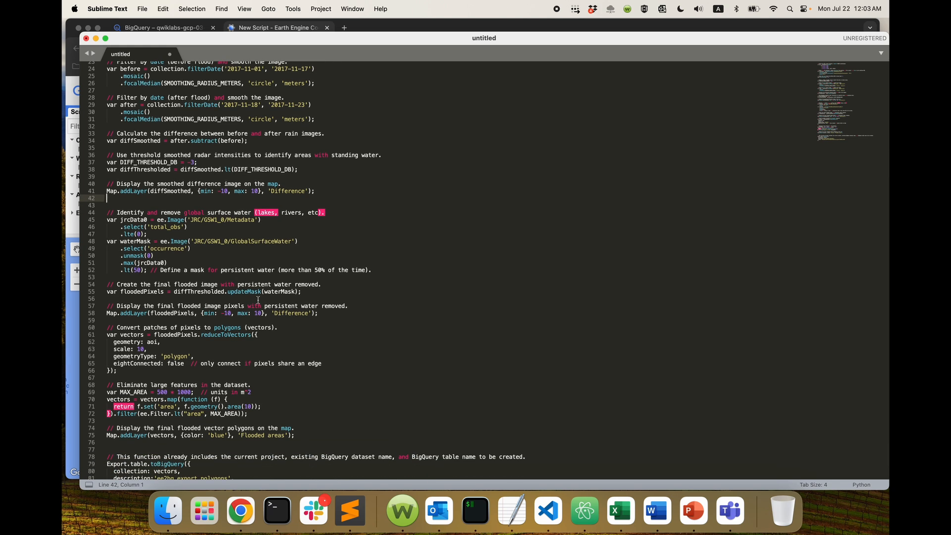
left_click_drag(294, 285, 239, 286)
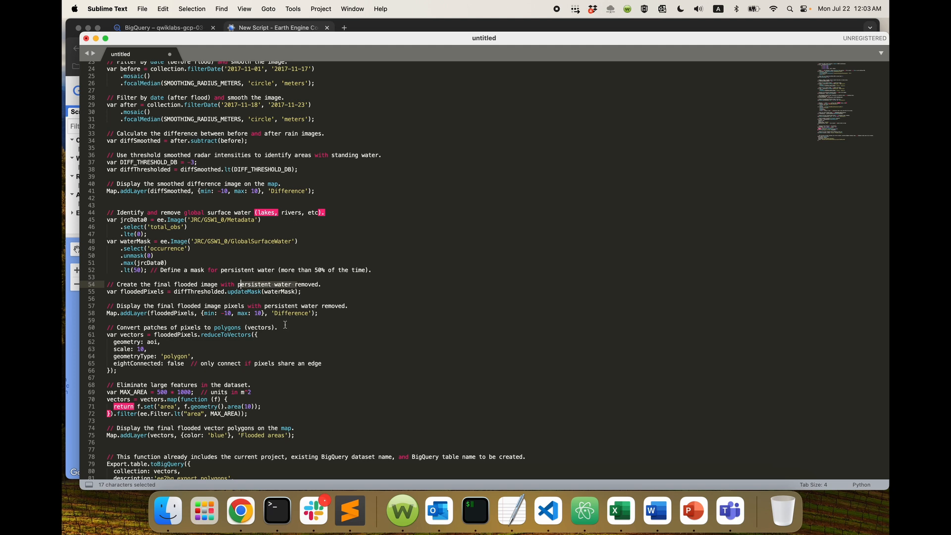
left_click(293, 306)
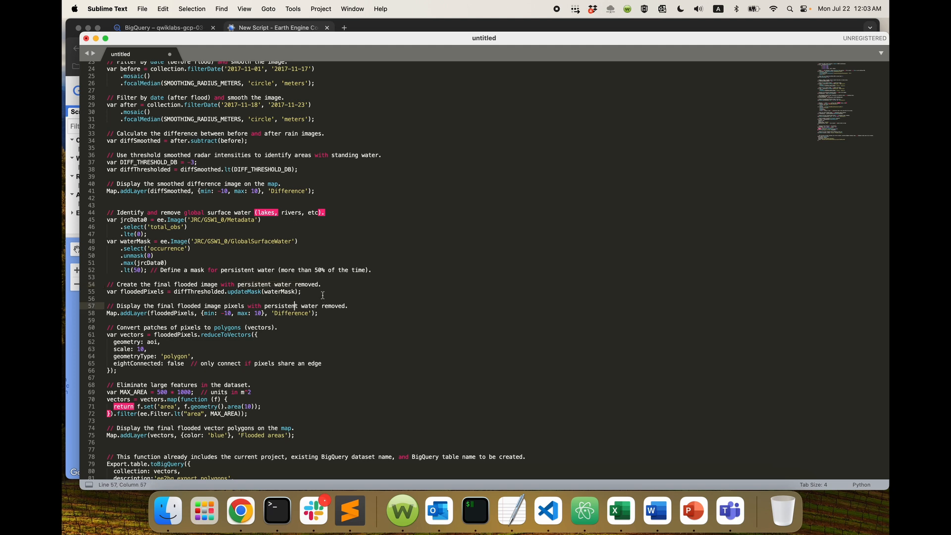
left_click_drag(107, 213, 264, 251)
left_click(295, 213)
Examine the script section that converts flooded pixels to polygons, eliminates large features and displays the flooded areas
left_click_drag(278, 330, 197, 214)
left_click(225, 333)
scroll(225, 332, "down", 1)
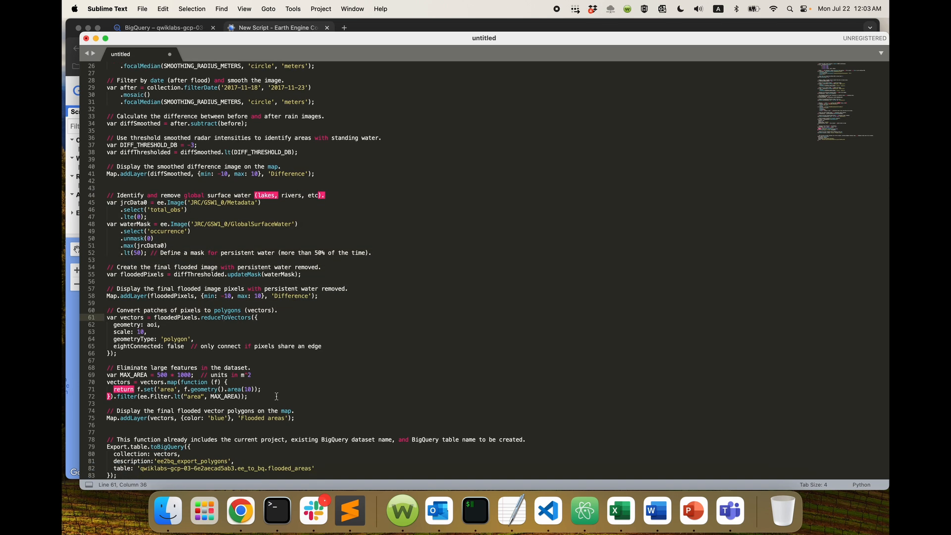
left_click_drag(296, 346, 224, 346)
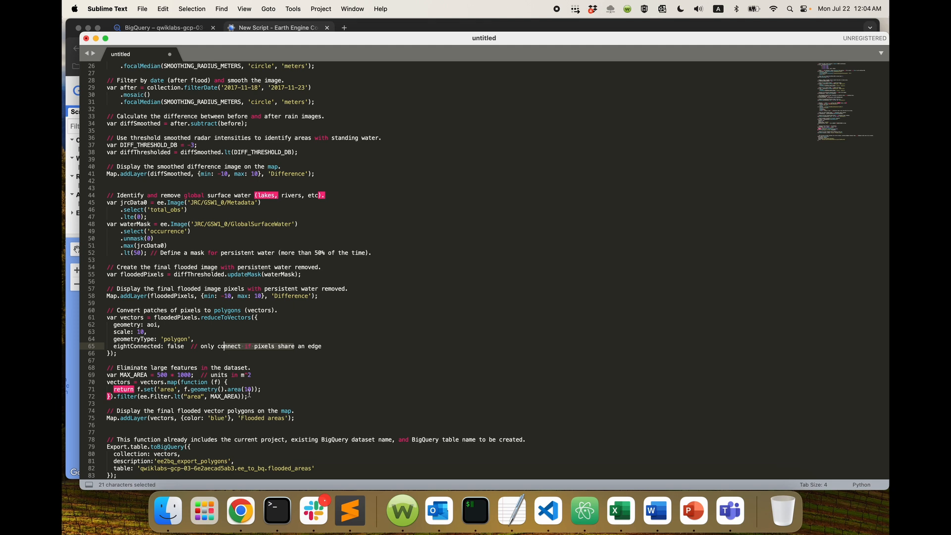
left_click_drag(279, 411, 171, 368)
left_click(208, 418)
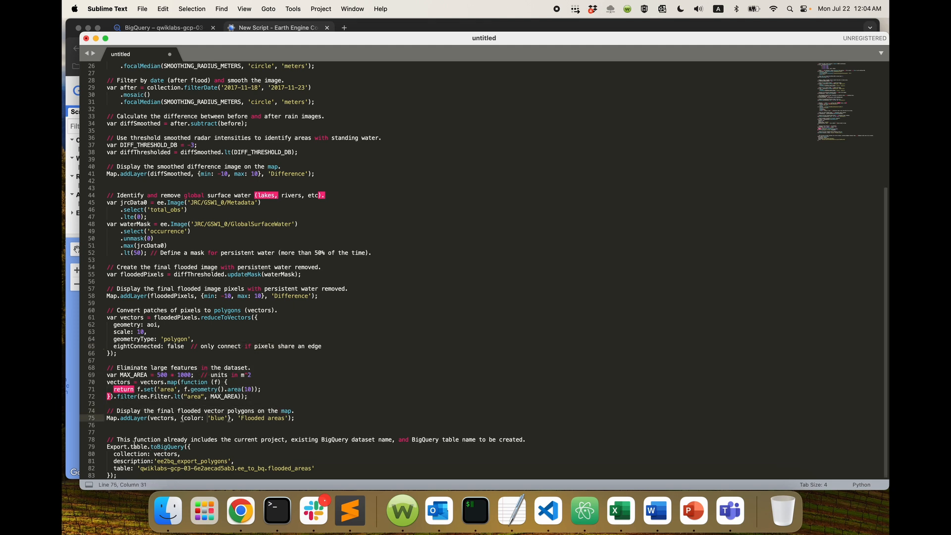
Examine the Export.table.toBigQuery call, including its collection and the project, dataset and table name it writes to
mouse_move(109, 447)
left_mouse_down()
mouse_move(187, 446)
mouse_move(123, 446)
left_mouse_up()
left_click(164, 454)
left_click(215, 454)
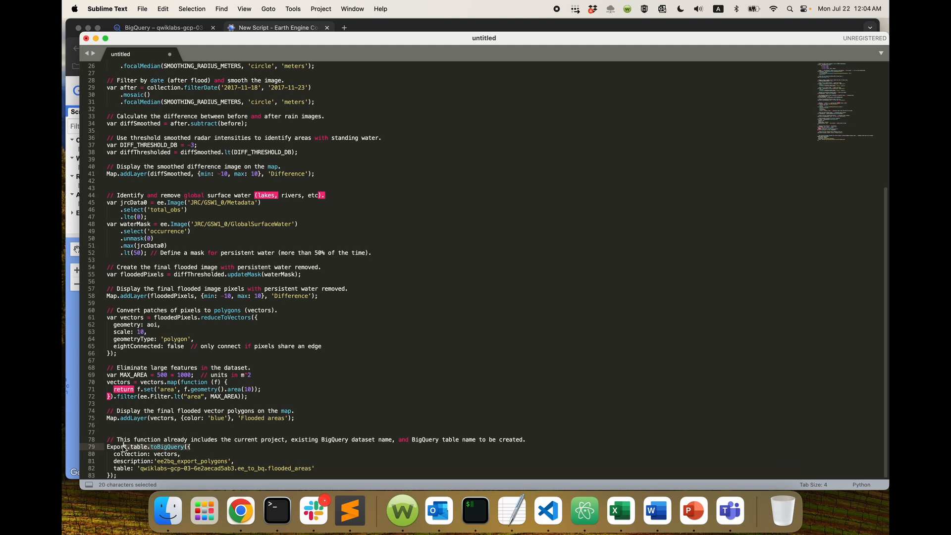
left_click(201, 454)
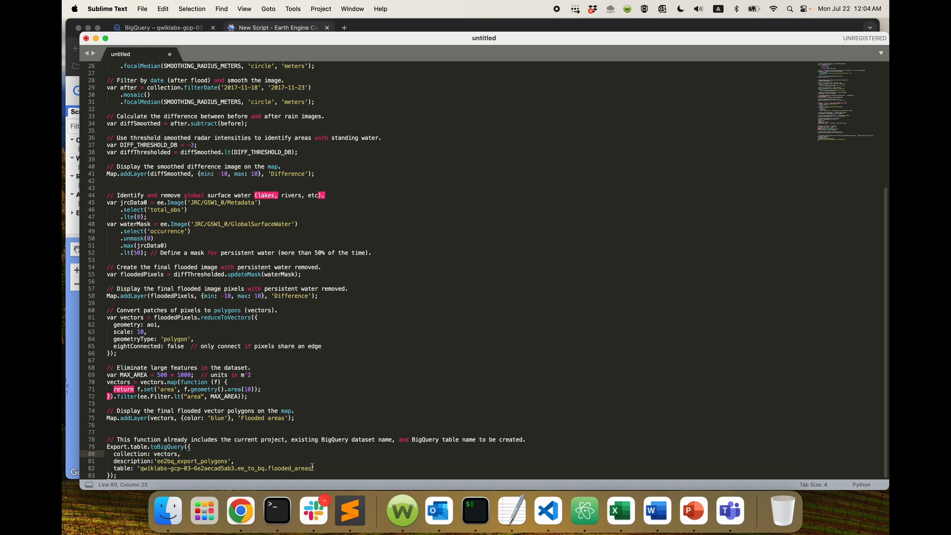
left_click_drag(314, 468, 141, 468)
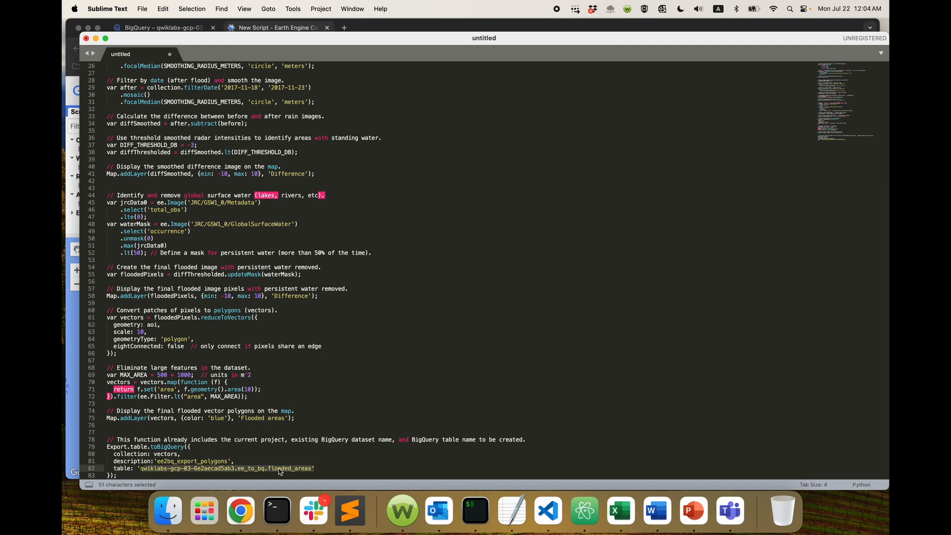
left_click(251, 468)
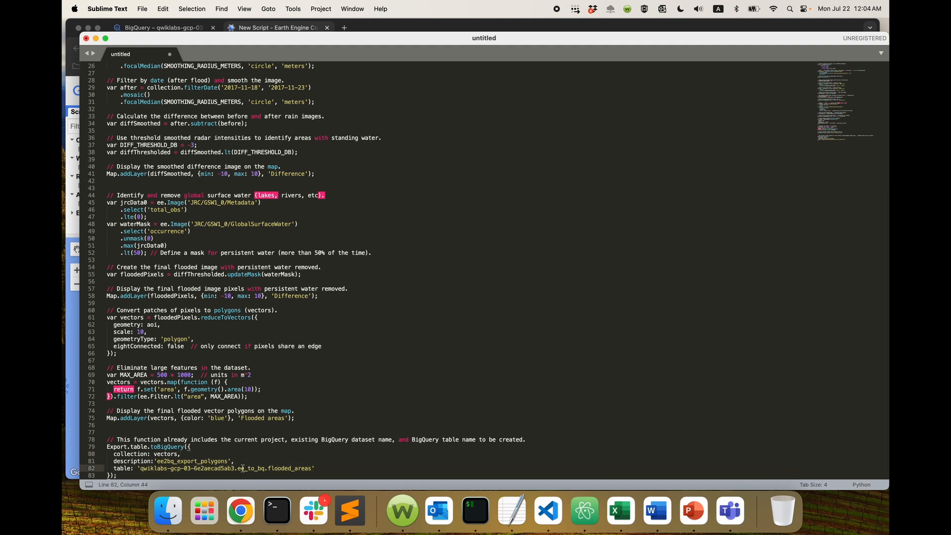
left_click(289, 464)
left_click_drag(268, 468, 311, 466)
left_click(346, 420)
left_click(358, 346)
Copy the whole flood-mapping script from Sublime Text into the empty script in the Earth Engine Code Editor and run it
key("super+a")
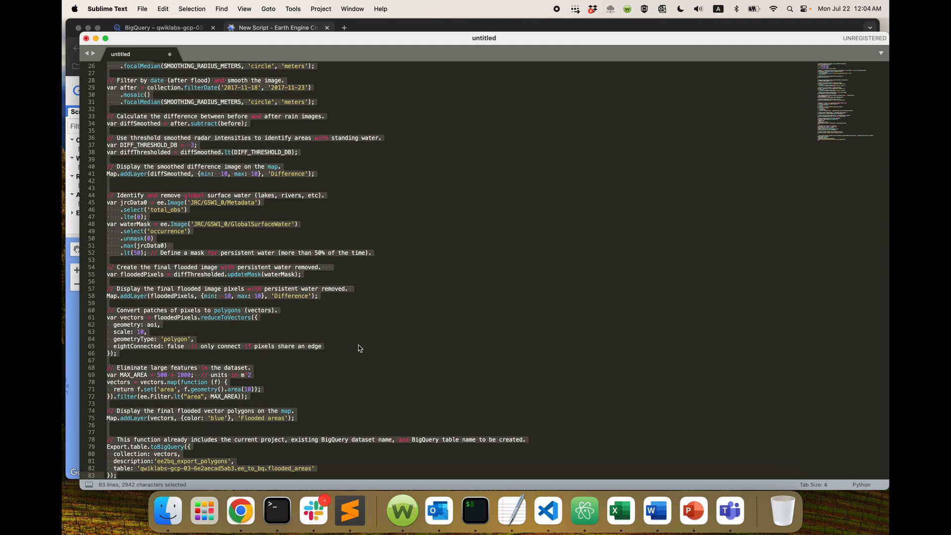
key("super+c")
left_click(241, 510)
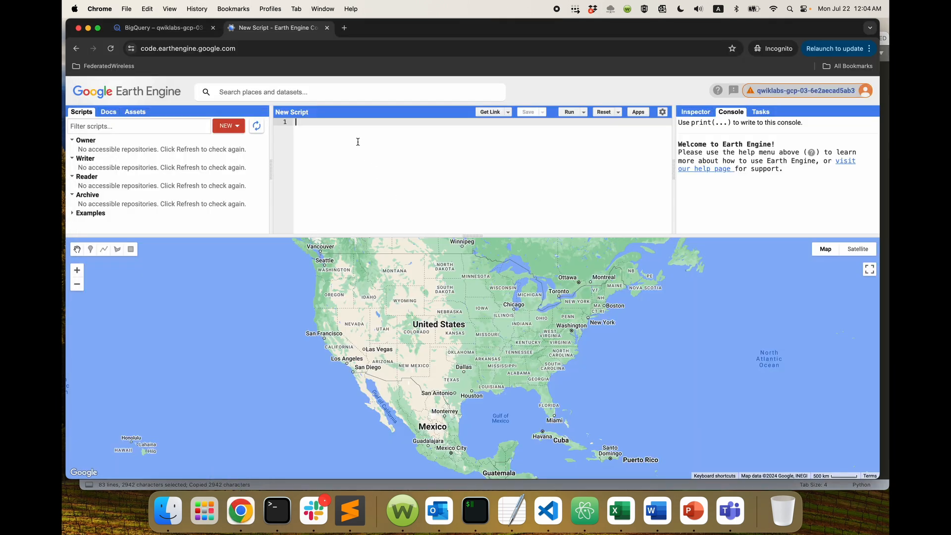
key("super+v")
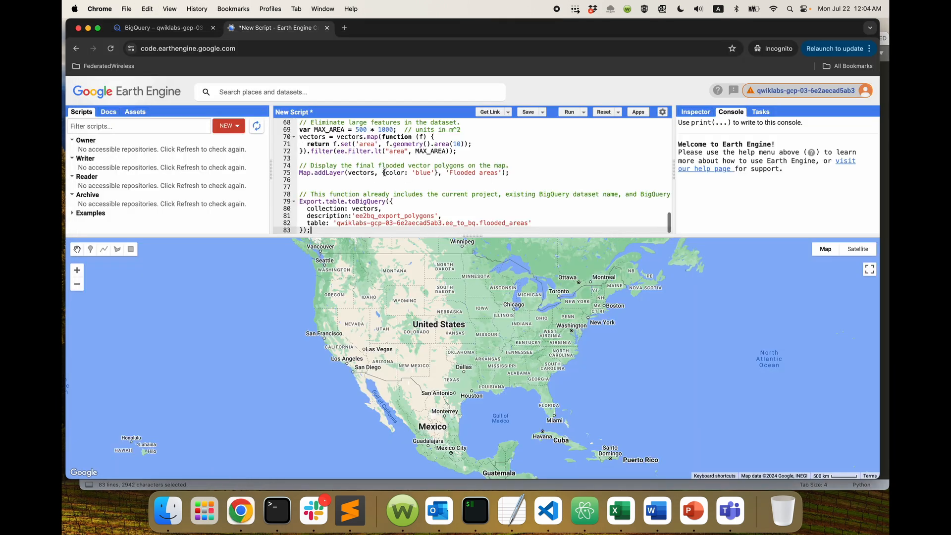
left_click(569, 113)
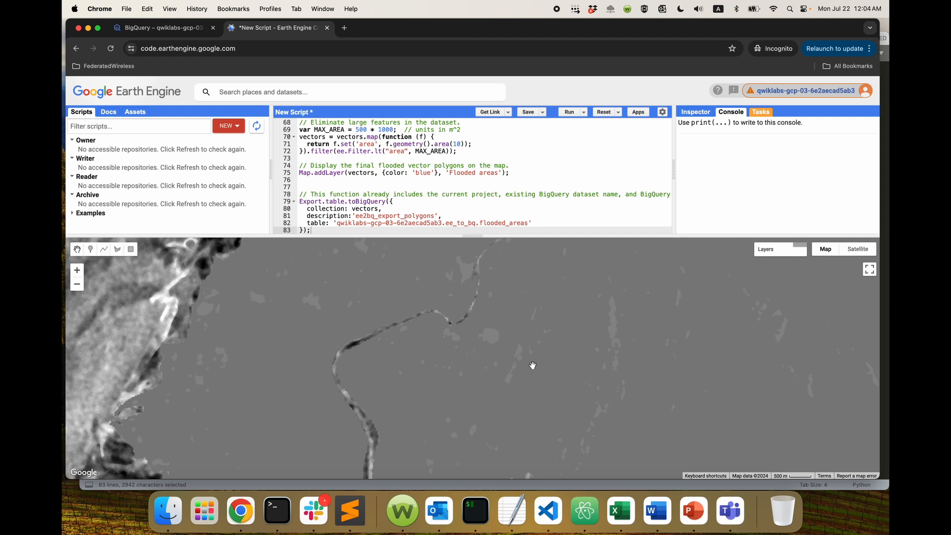
scroll(532, 365, "down", 2)
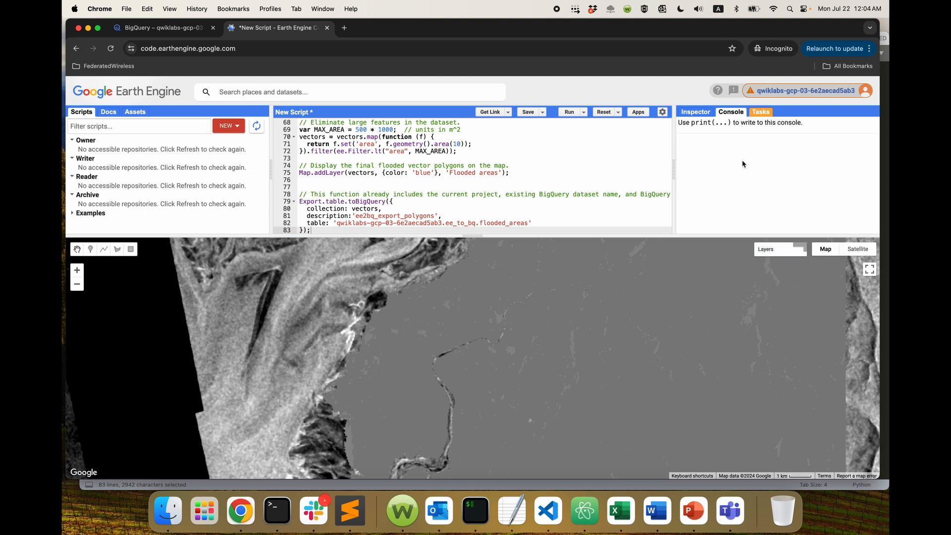
Submit the unsubmitted ee2bq_export_polygons task with its preset BigQuery destination table
left_click(765, 115)
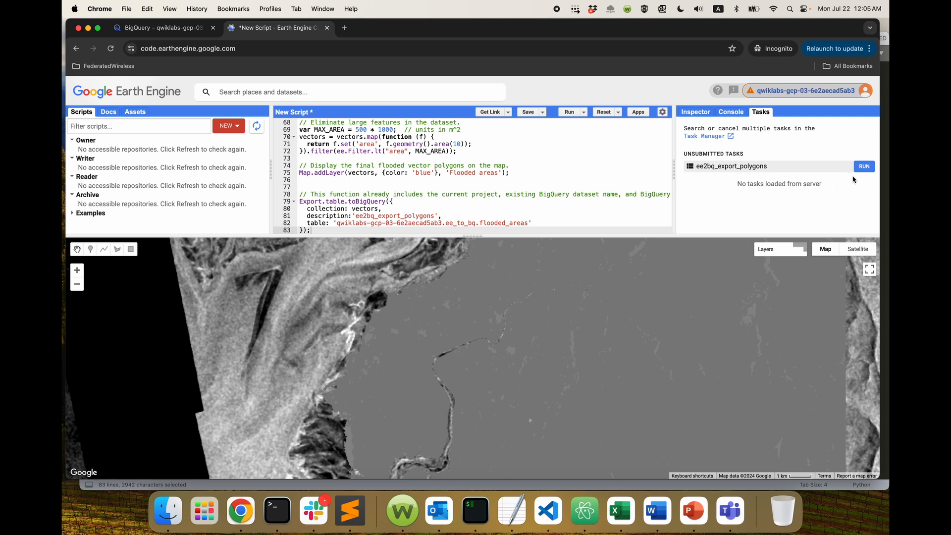
left_click(864, 167)
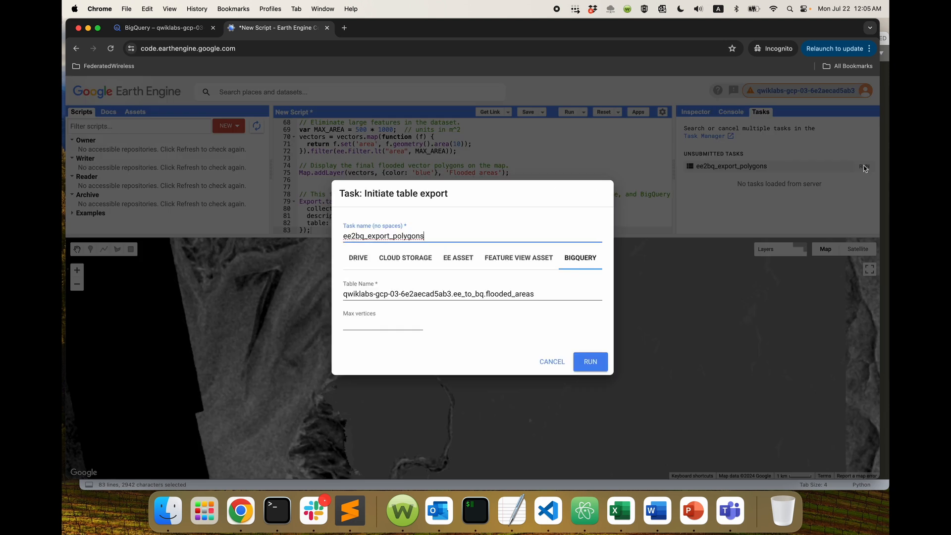
left_click(595, 365)
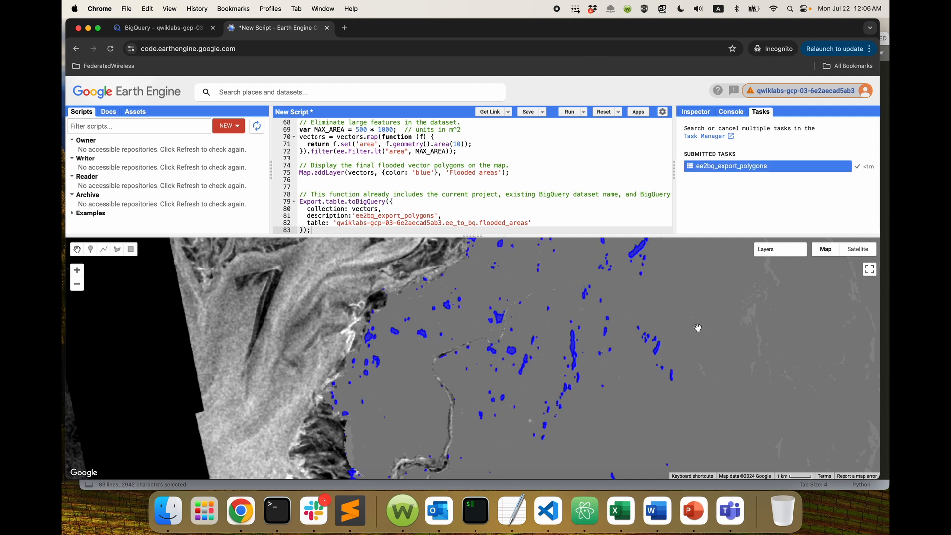
Expand the submitted ee2bq_export_polygons task and check its phase and run details
left_click(795, 170)
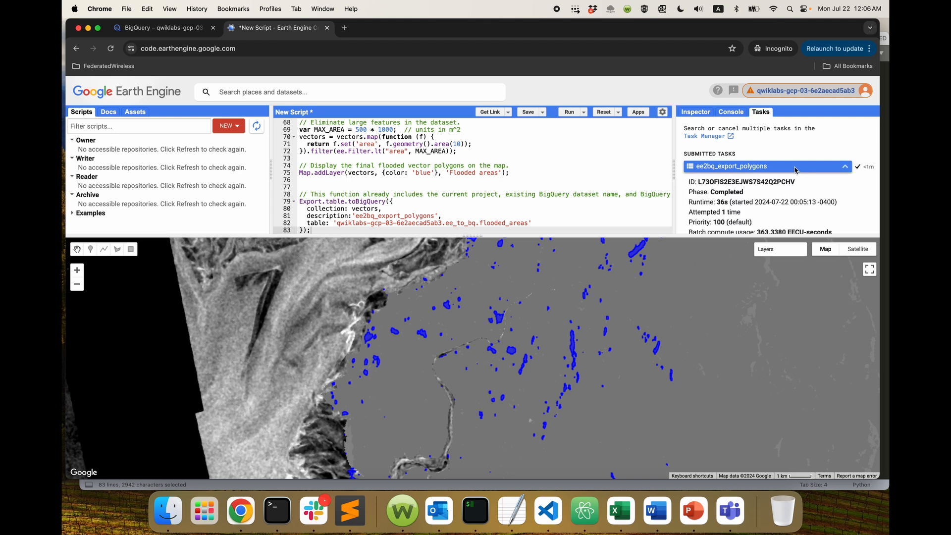
left_click_drag(747, 193, 711, 194)
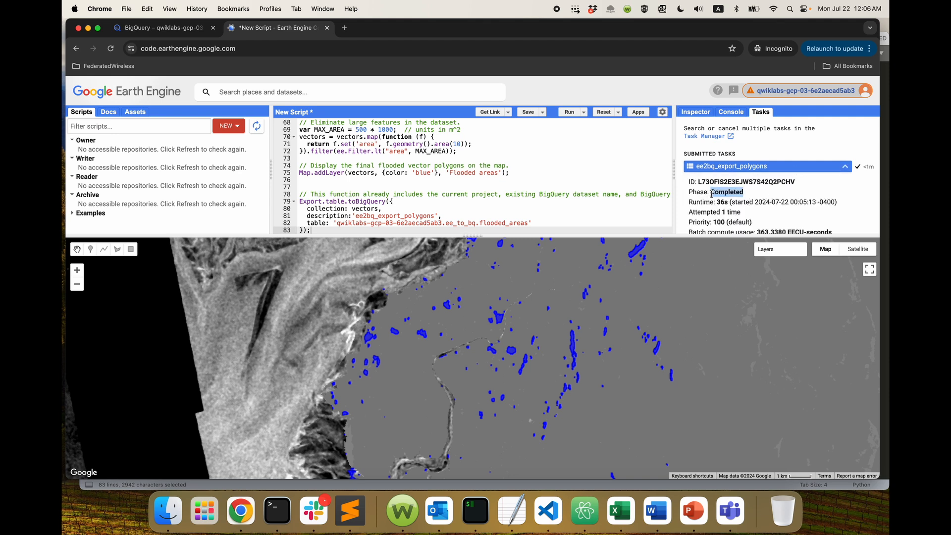
scroll(735, 204, "down", 1)
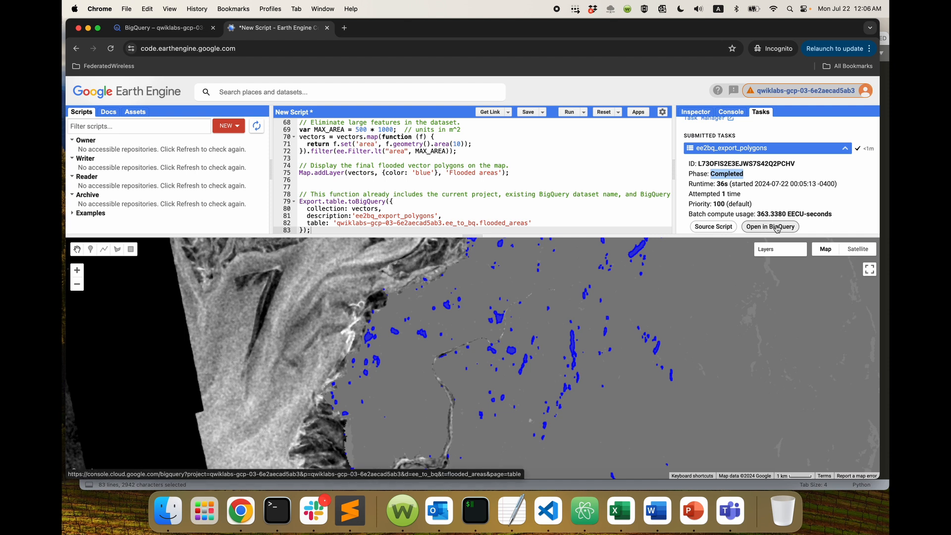
Return to BigQuery and expand the ee_to_bq dataset to list its tables
left_click(186, 30)
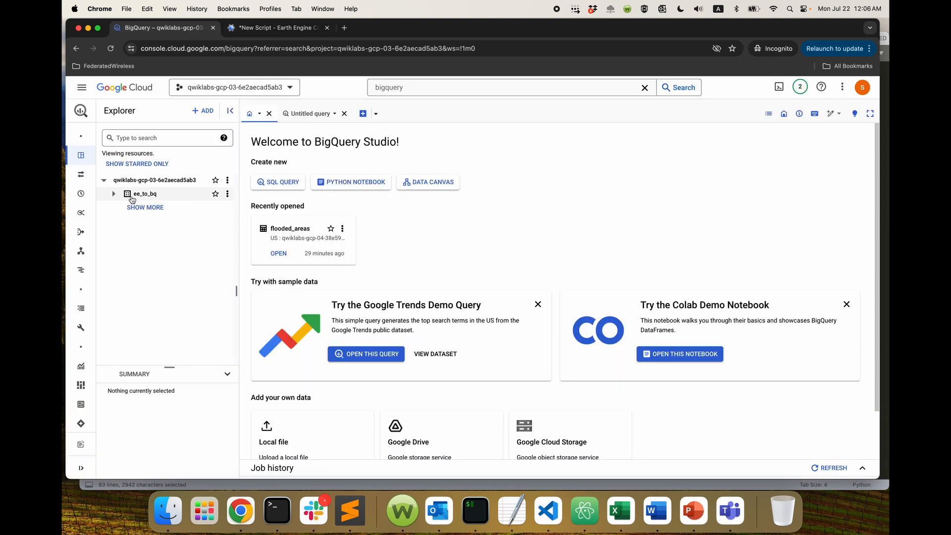
left_click(113, 194)
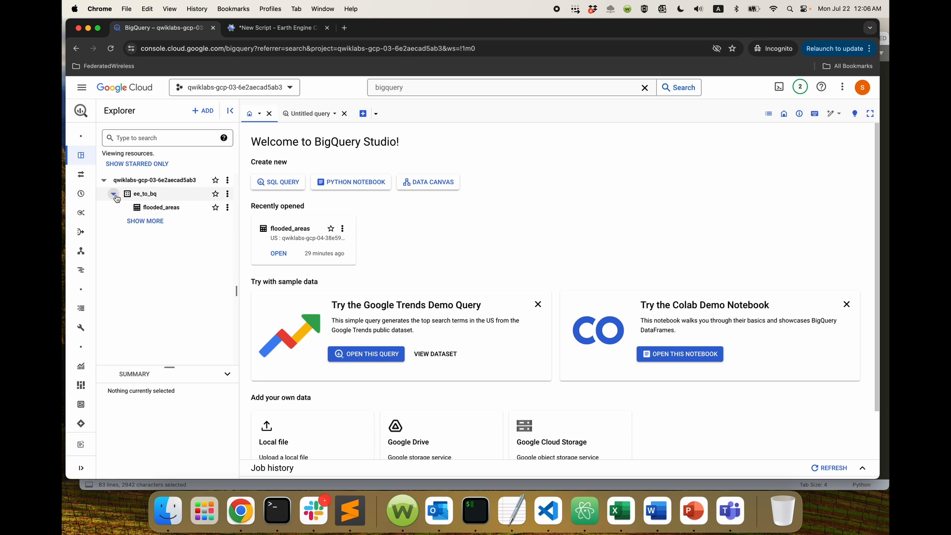
Open the flooded_areas table in the ee_to_bq dataset and preview its rows
left_click(158, 209)
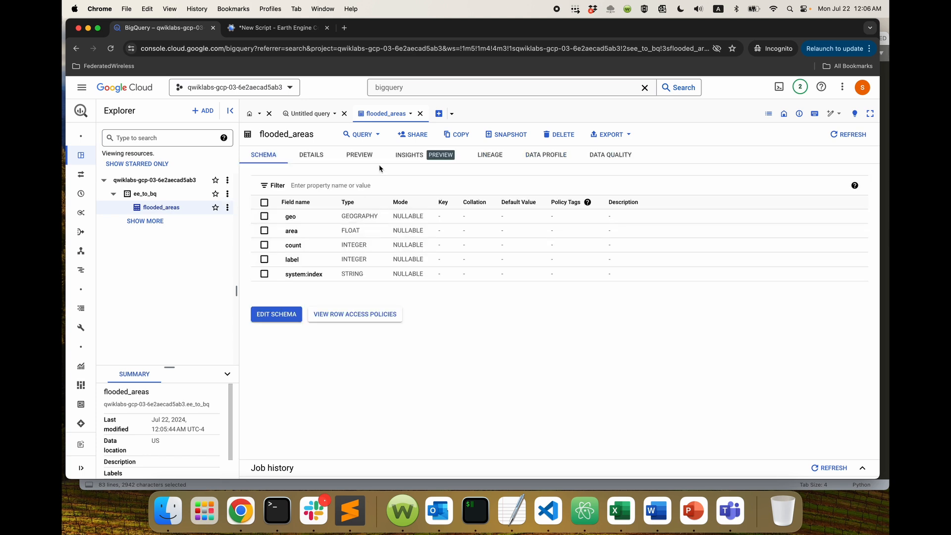
left_click(359, 155)
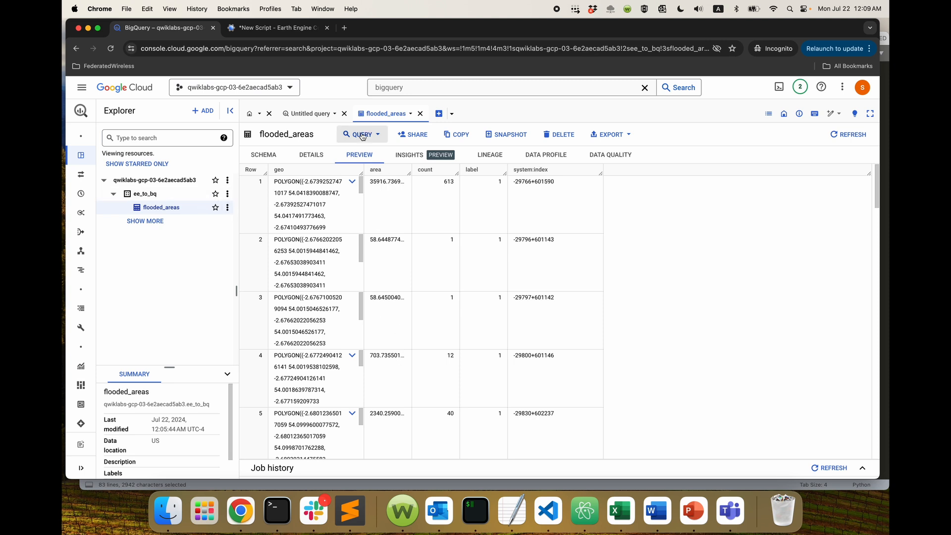
Create a new query and paste in the SQL that joins ee_to_bq.flooded_areas with OpenStreetMap highways from planet_ways using ST_INTERSECTS
left_click(440, 115)
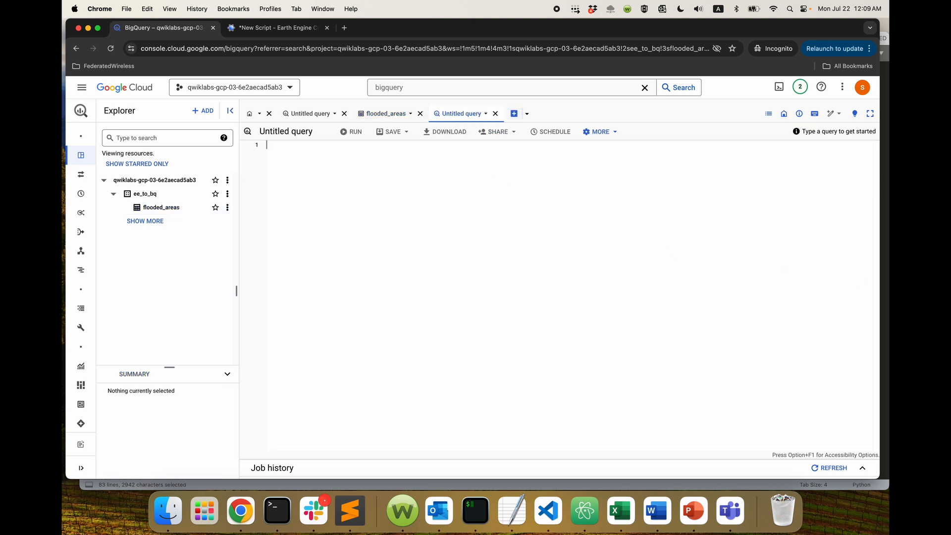
key("super+Tab")
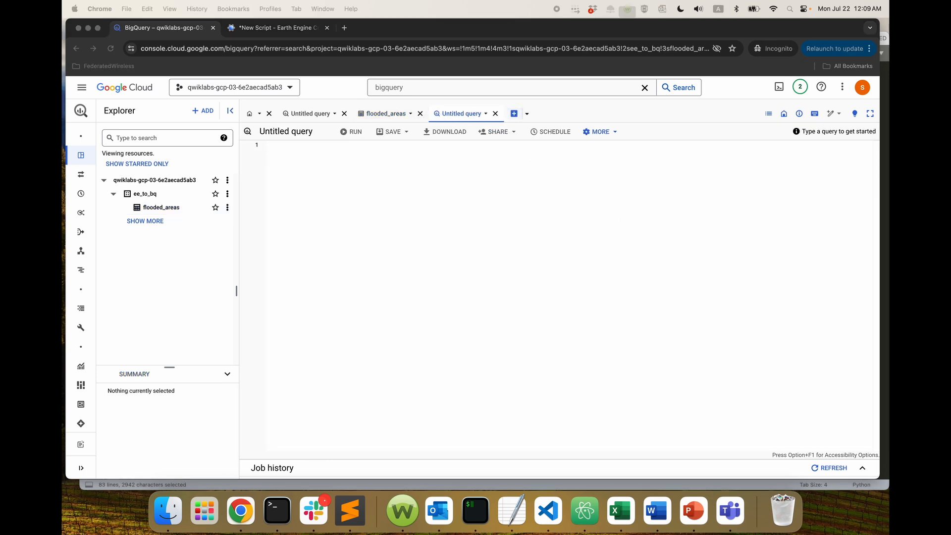
left_click(436, 222)
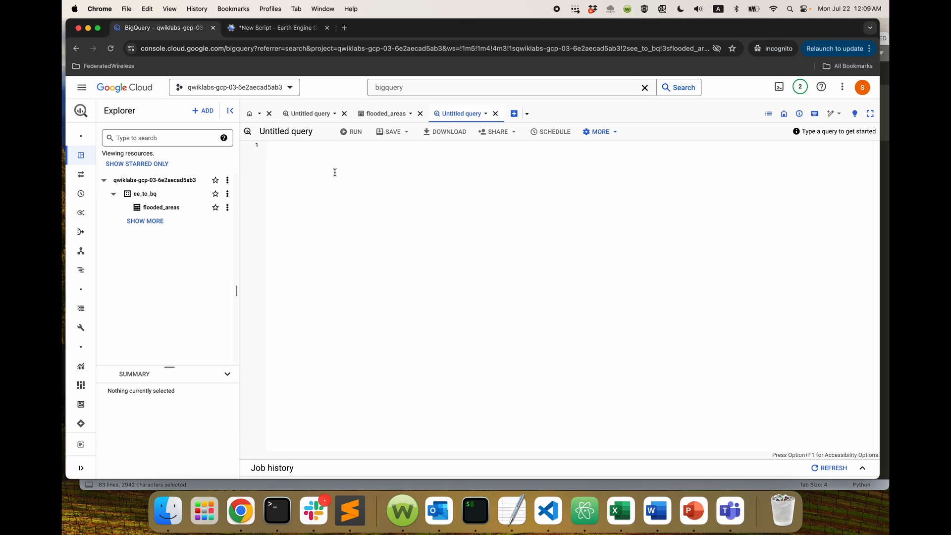
key("super+v")
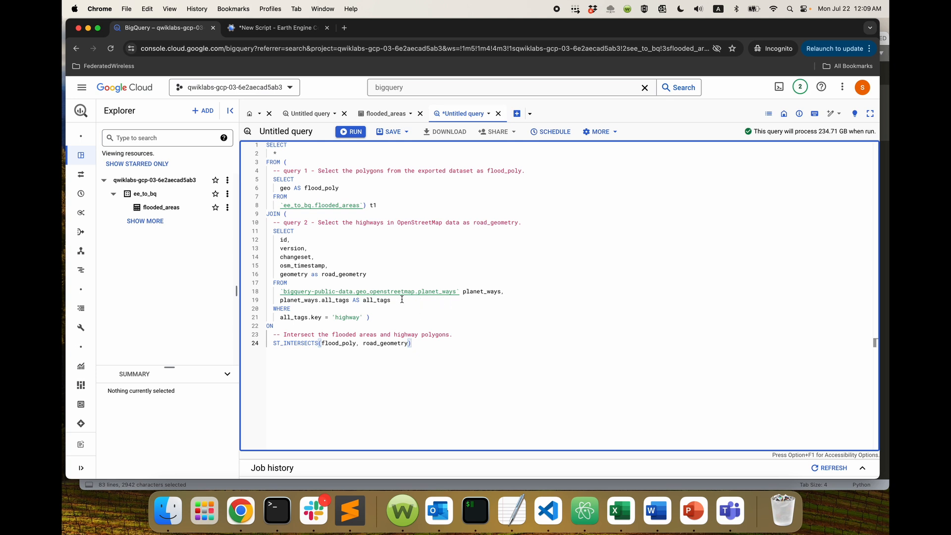
Review the query's planet_ways source table, its all_tags alias and the ST_INTERSECTS join condition
left_click_drag(460, 291, 280, 293)
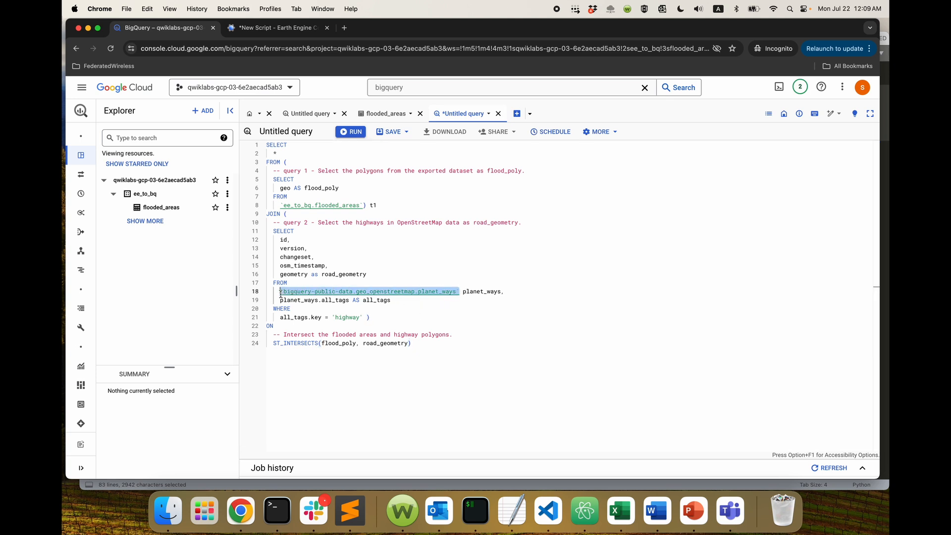
left_click(405, 300)
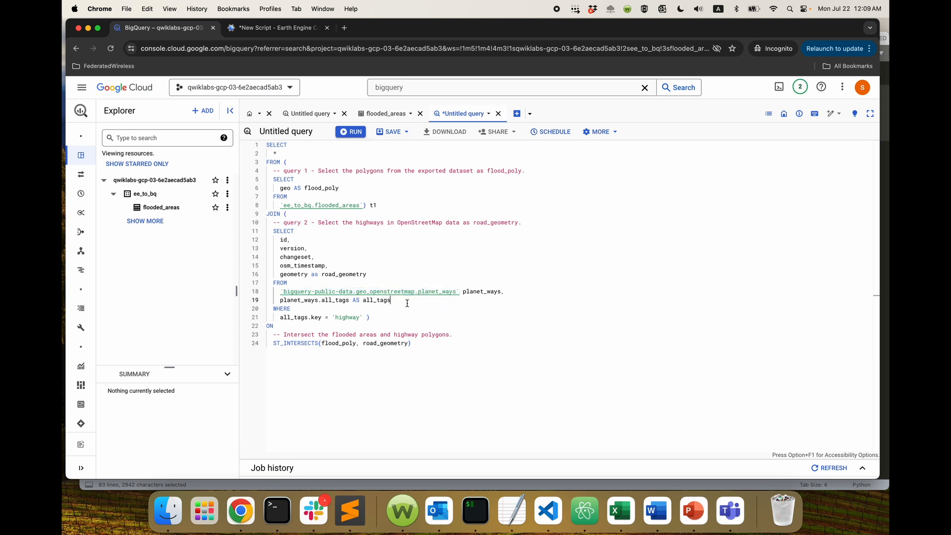
left_click(487, 293)
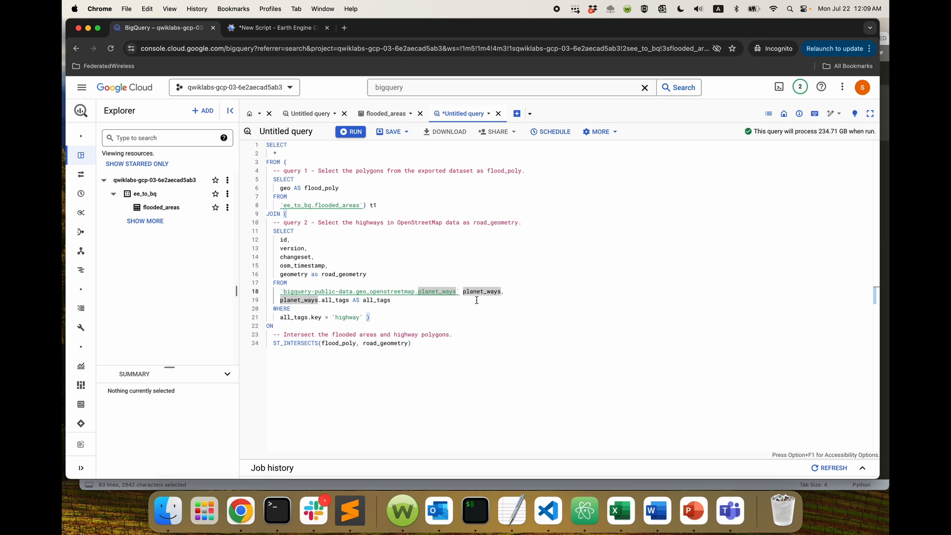
left_click(441, 302)
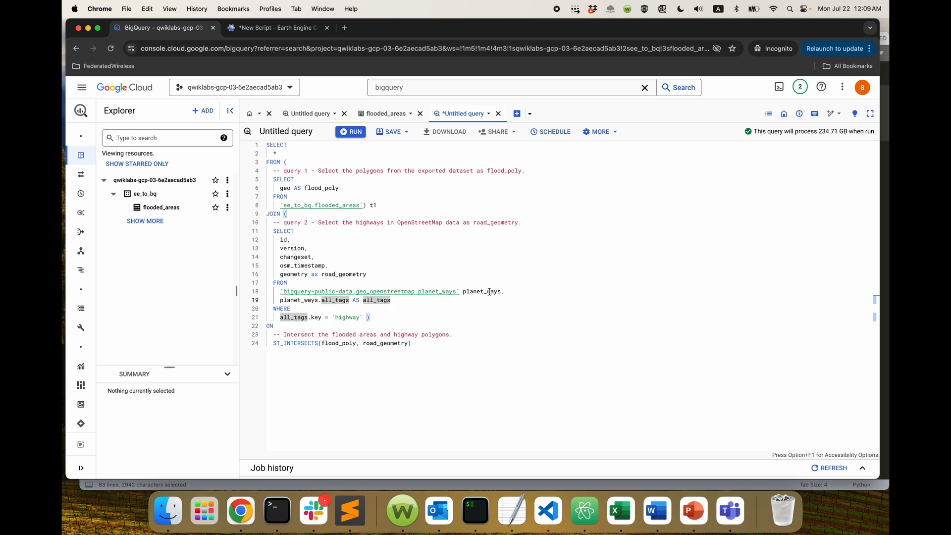
left_click(419, 346)
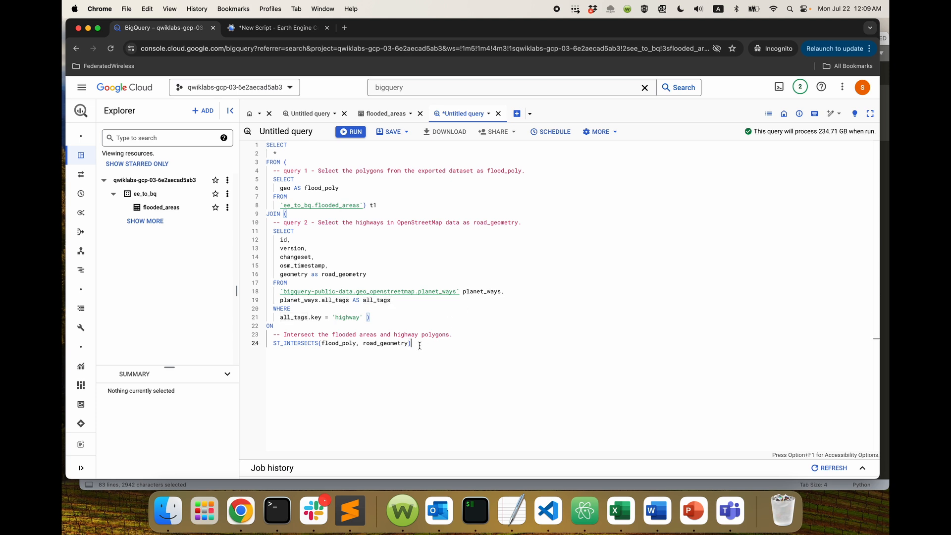
left_click_drag(420, 345, 273, 342)
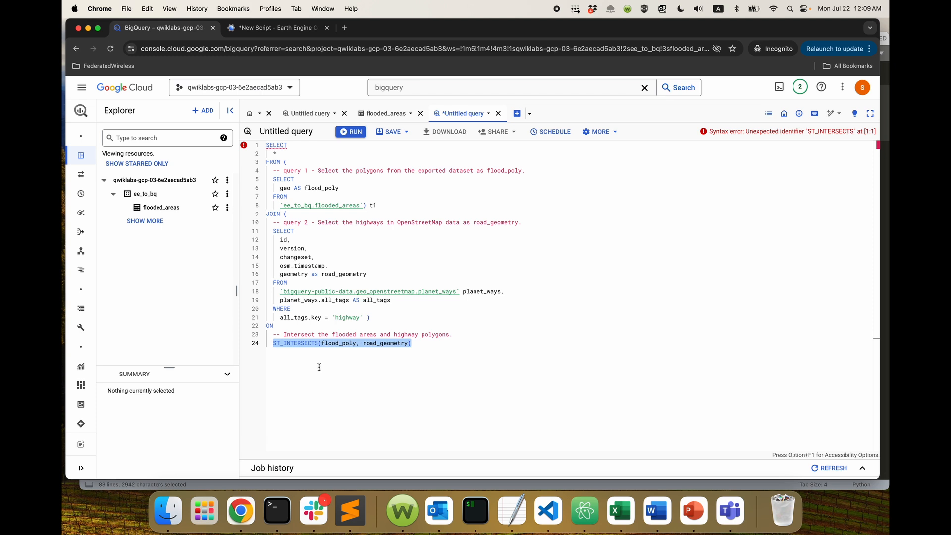
left_click(454, 359)
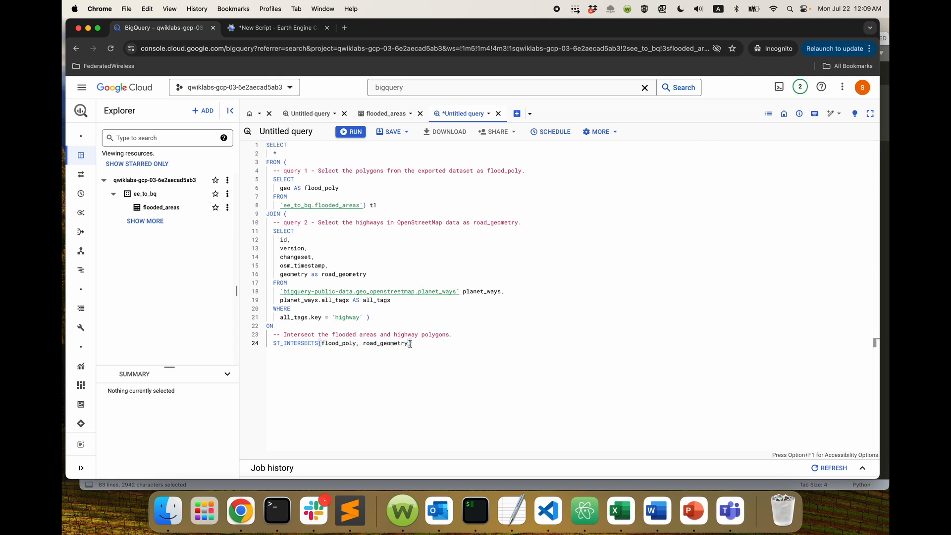
Run the whole flood and highway intersection query and explore its results with Looker Studio
left_click_drag(418, 345, 267, 145)
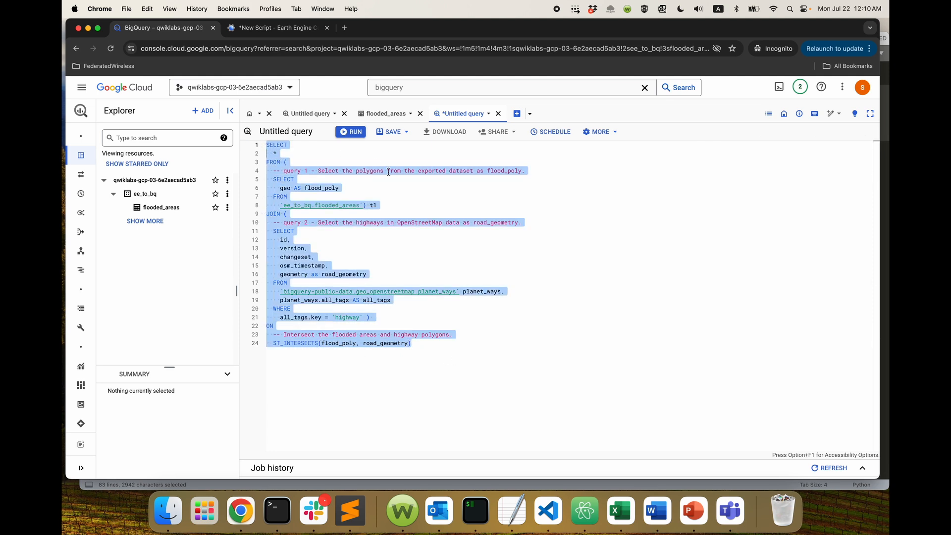
left_click(357, 132)
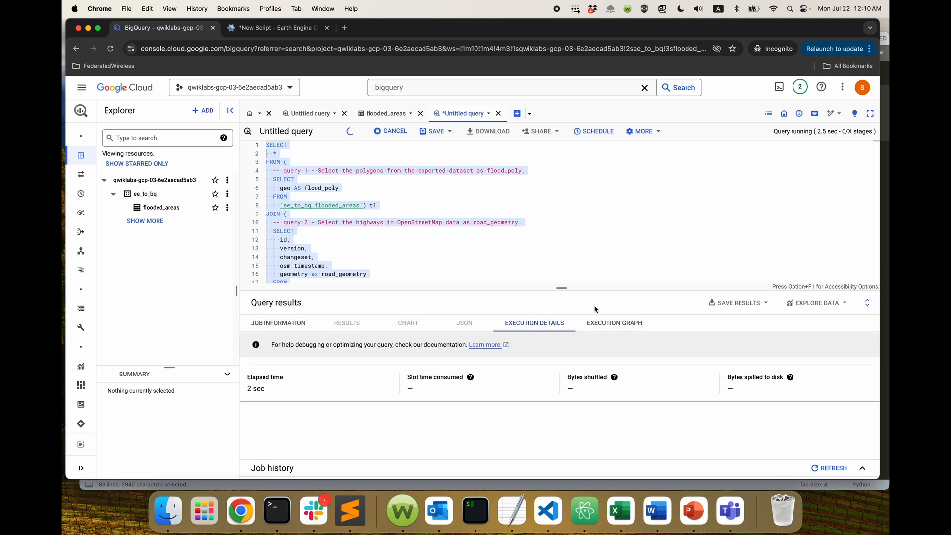
left_click_drag(560, 288, 560, 256)
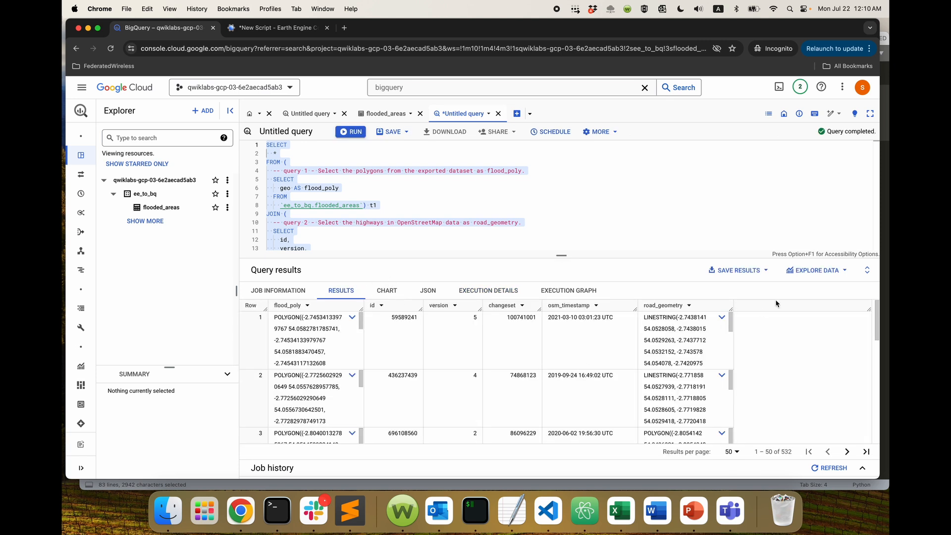
left_click(843, 270)
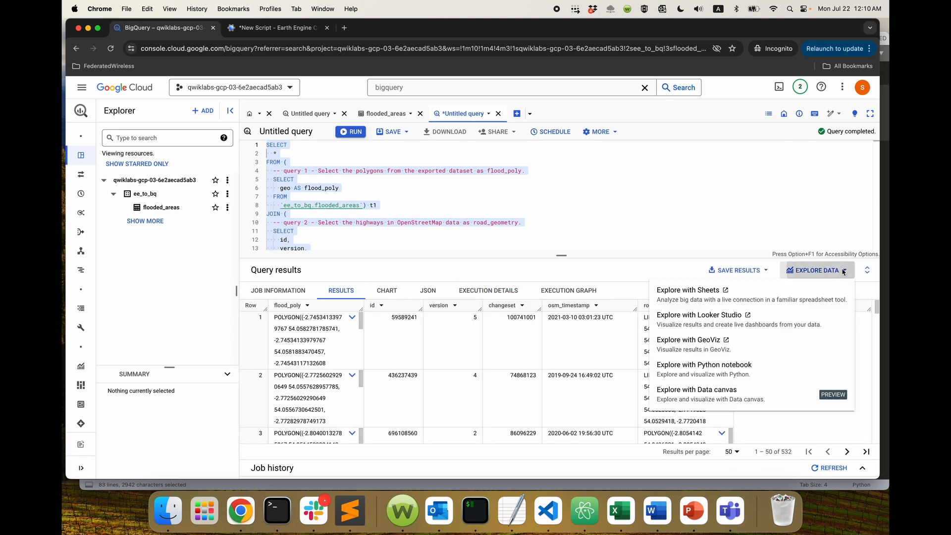
left_click(735, 325)
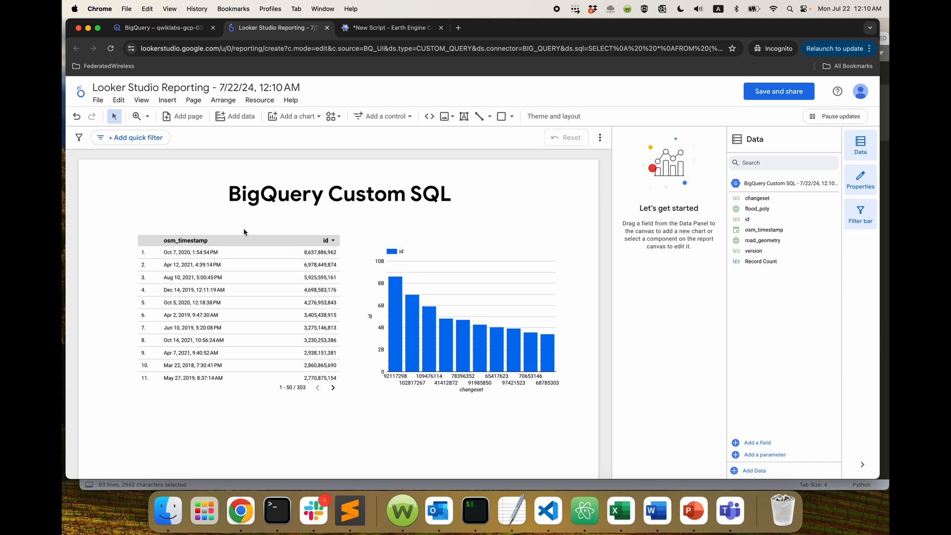
Delete the default table, bar chart and BigQuery Custom SQL title from the report page
left_click(227, 249)
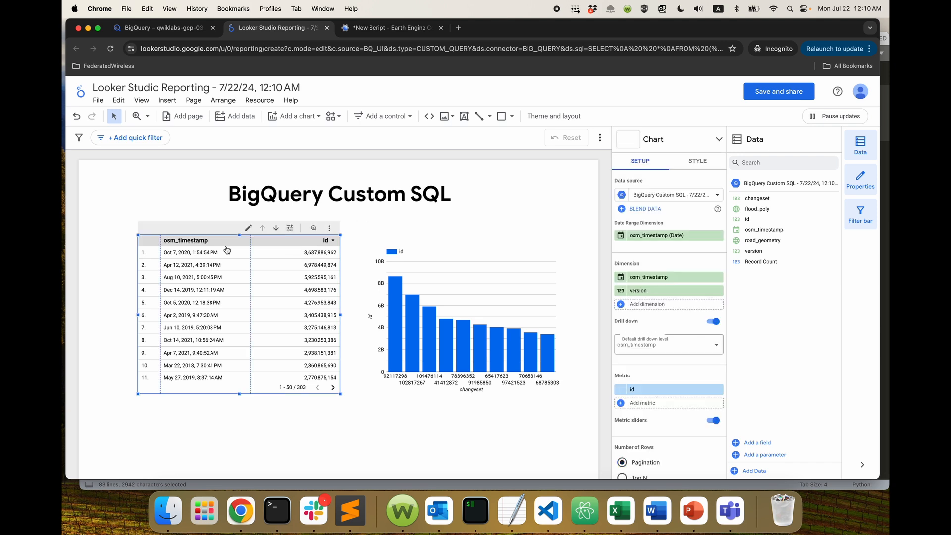
key("Delete")
left_click(421, 246)
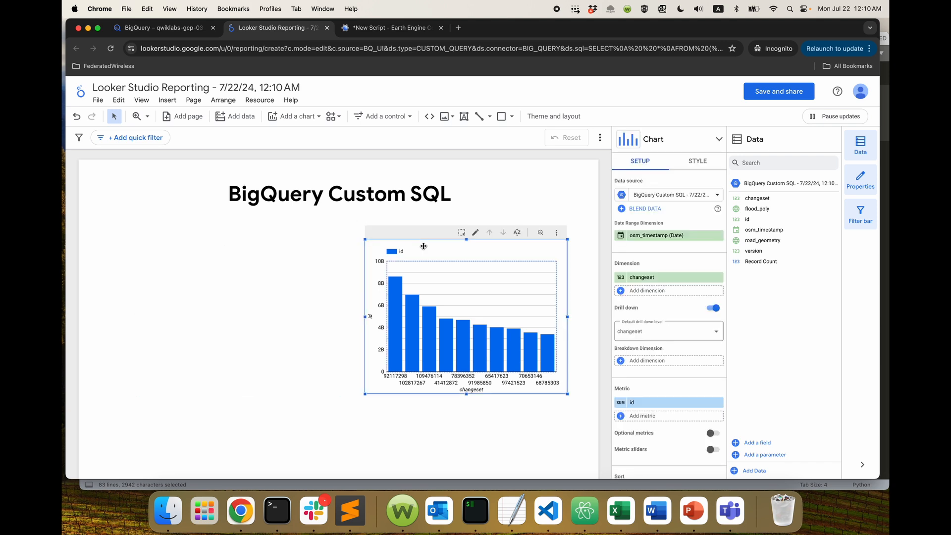
key("Delete")
left_click(391, 203)
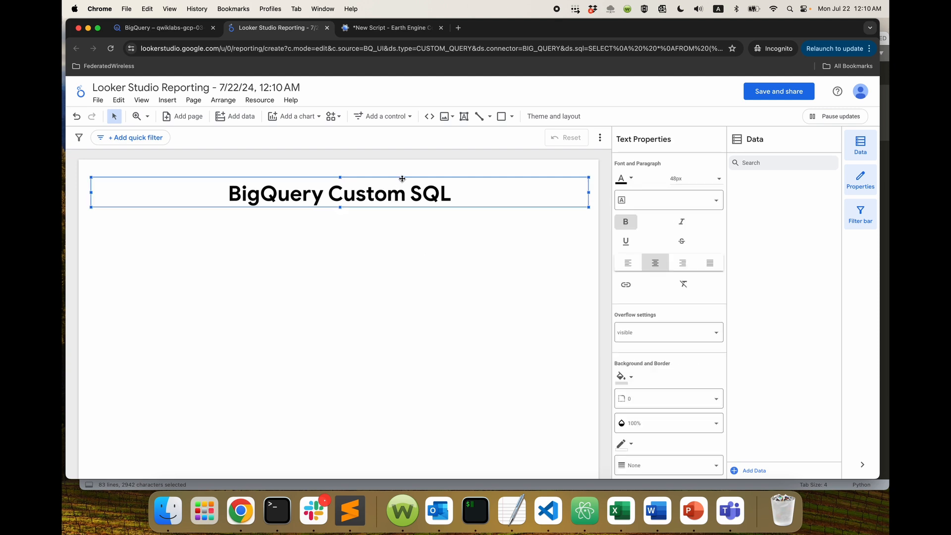
key("Delete")
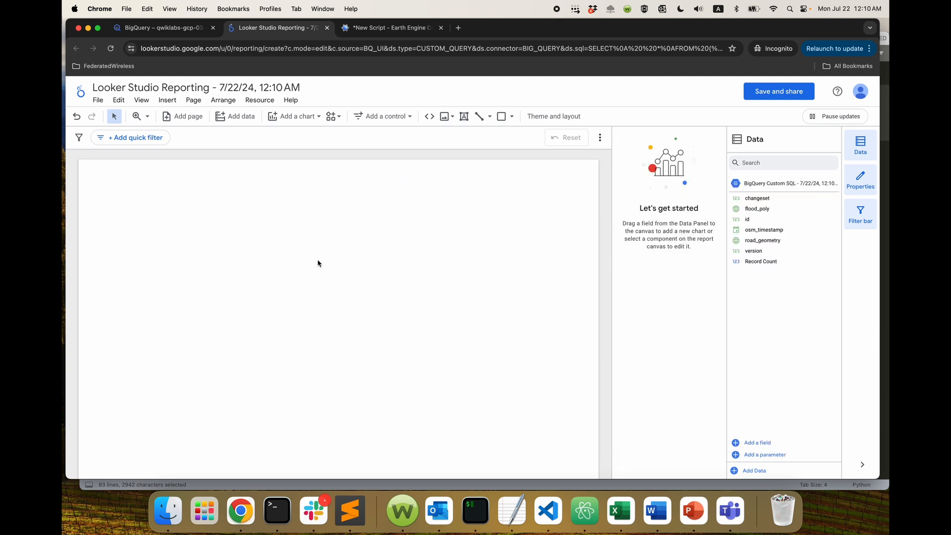
Add a Google Maps line map chart to the upper-left area of the empty report page
left_click(295, 117)
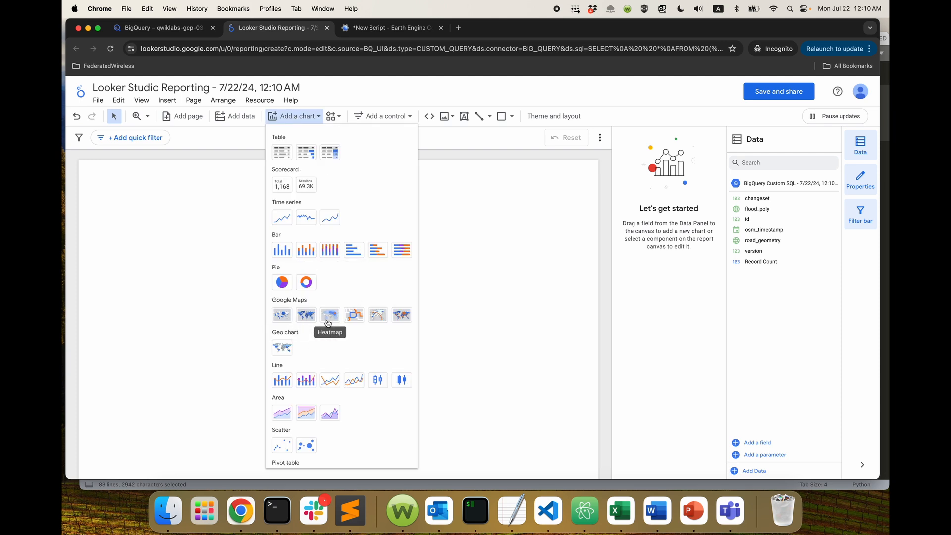
left_click(354, 315)
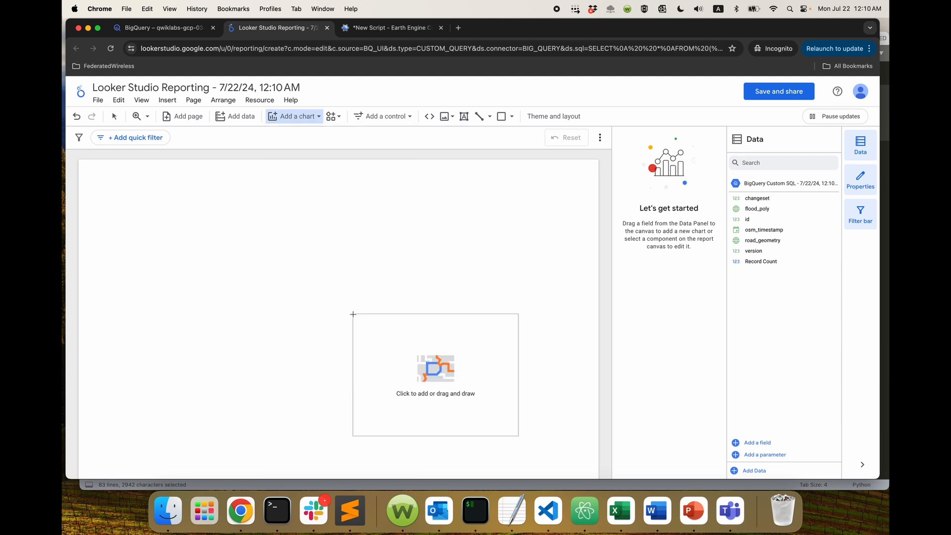
left_click(174, 219)
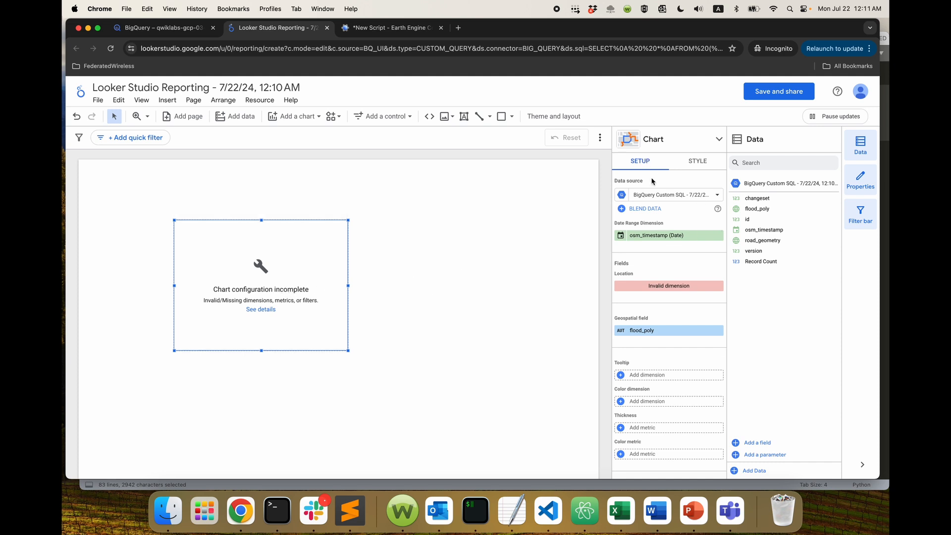
Set the line map's geospatial field to road_geometry and its location field to id
left_click(669, 330)
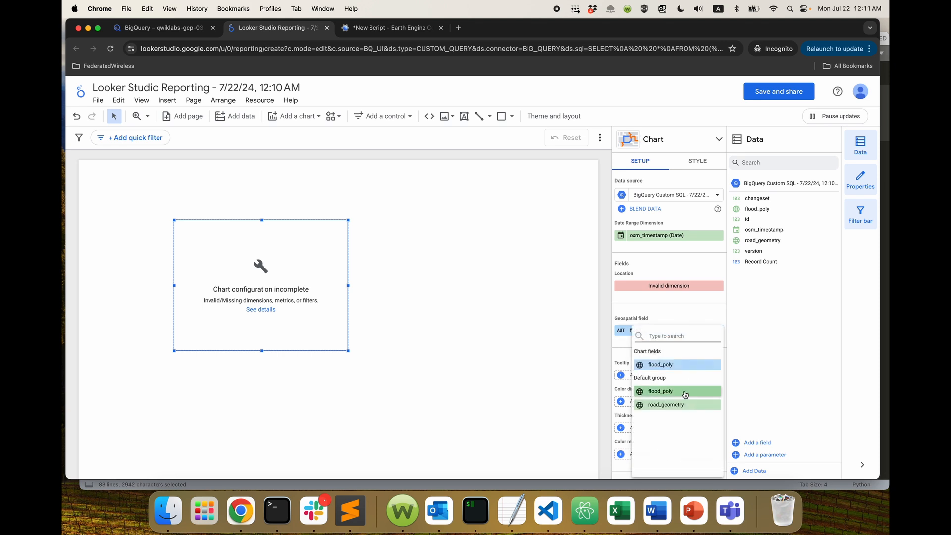
left_click(669, 405)
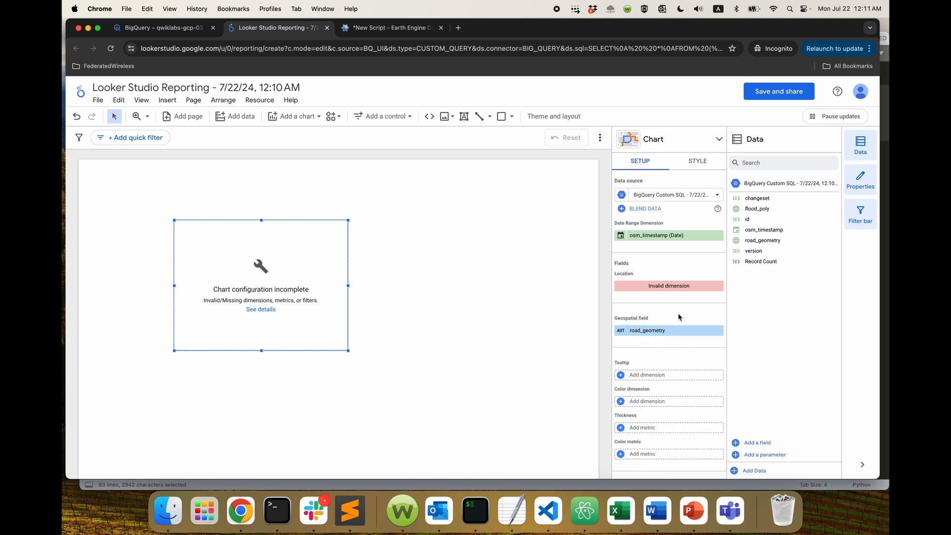
left_click(687, 287)
left_click(662, 359)
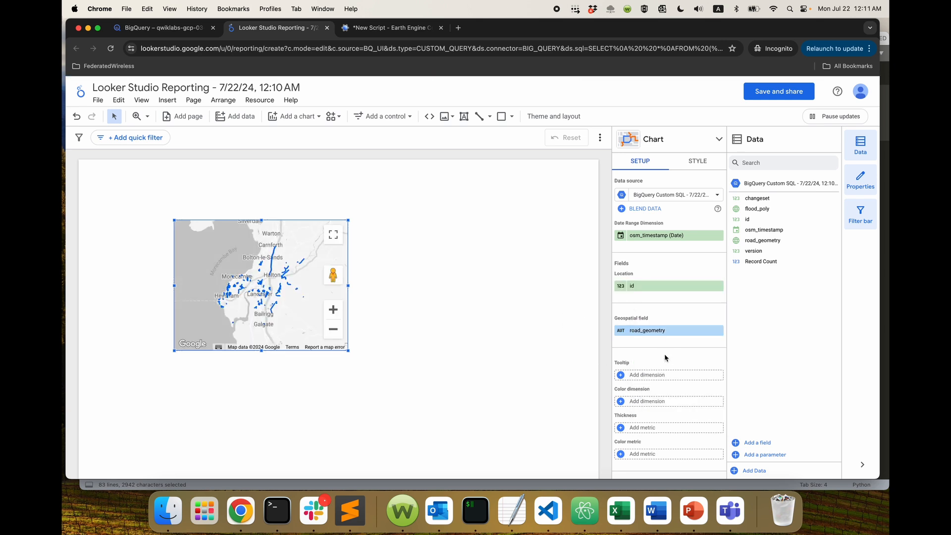
Change the line colour of the map's road layer to dark red in the chart's style settings
scroll(664, 355, "down", 1)
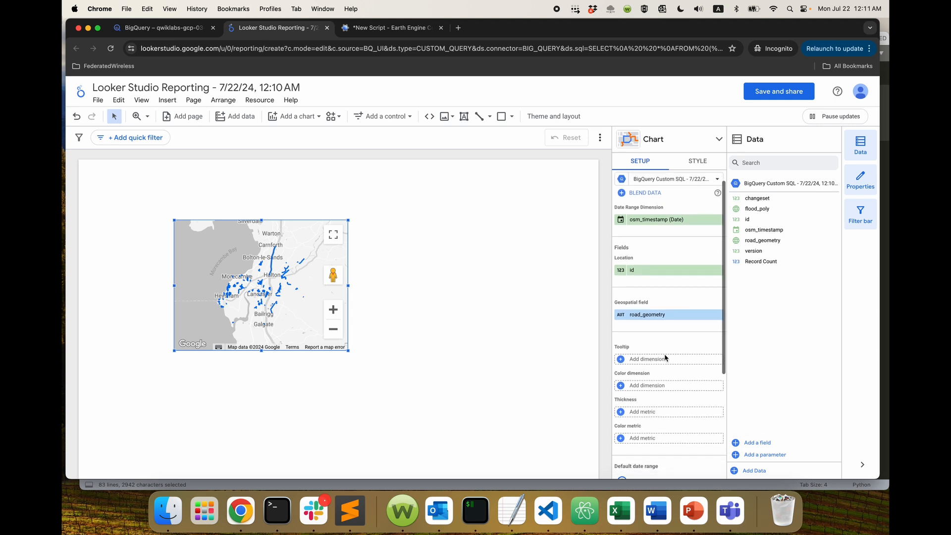
left_click(698, 166)
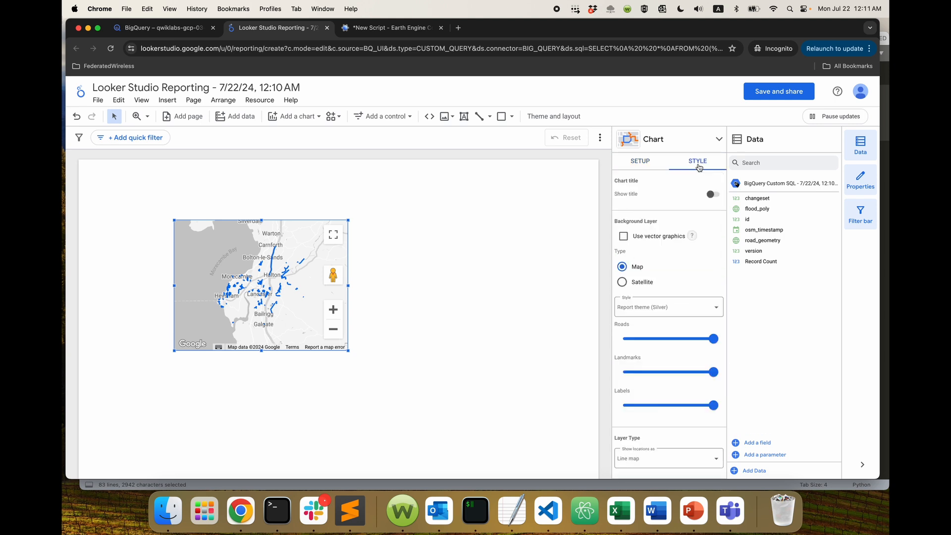
scroll(649, 325, "down", 3)
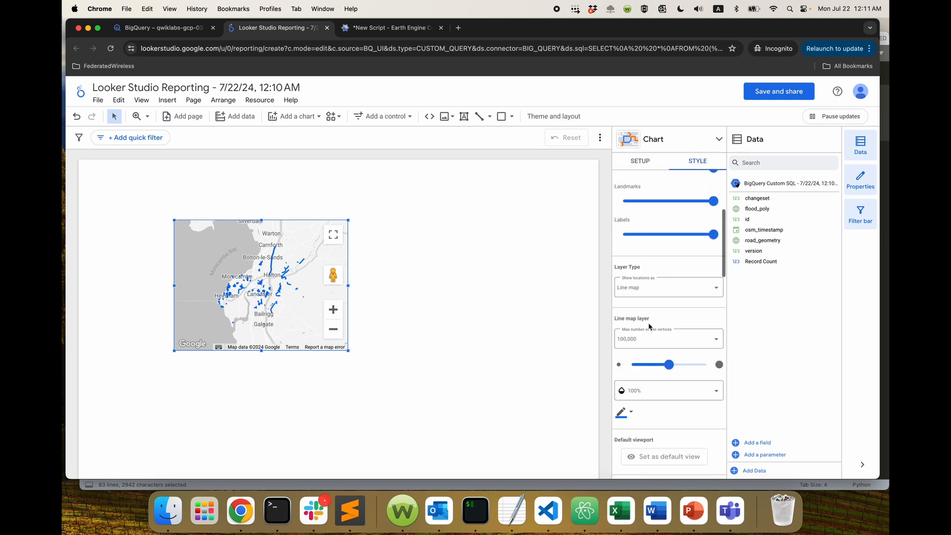
scroll(649, 325, "down", 2)
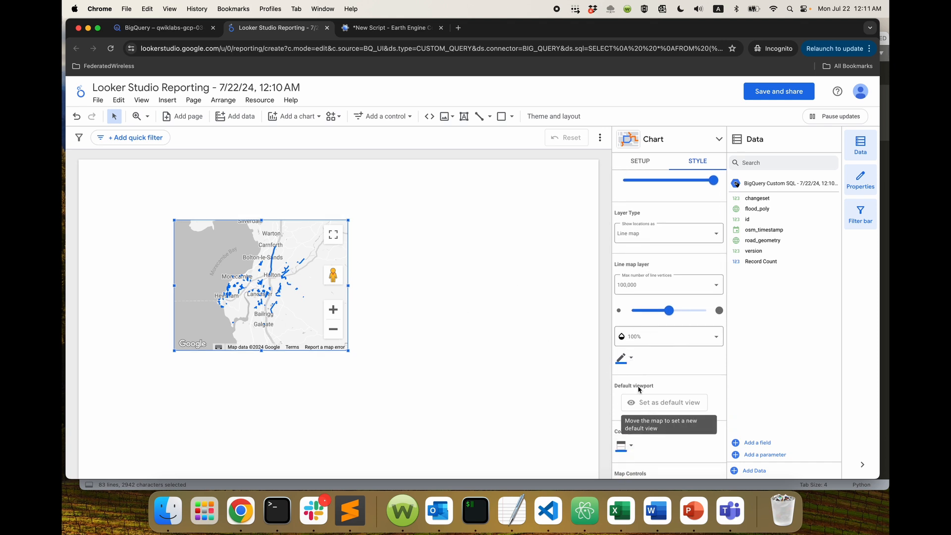
left_click(631, 359)
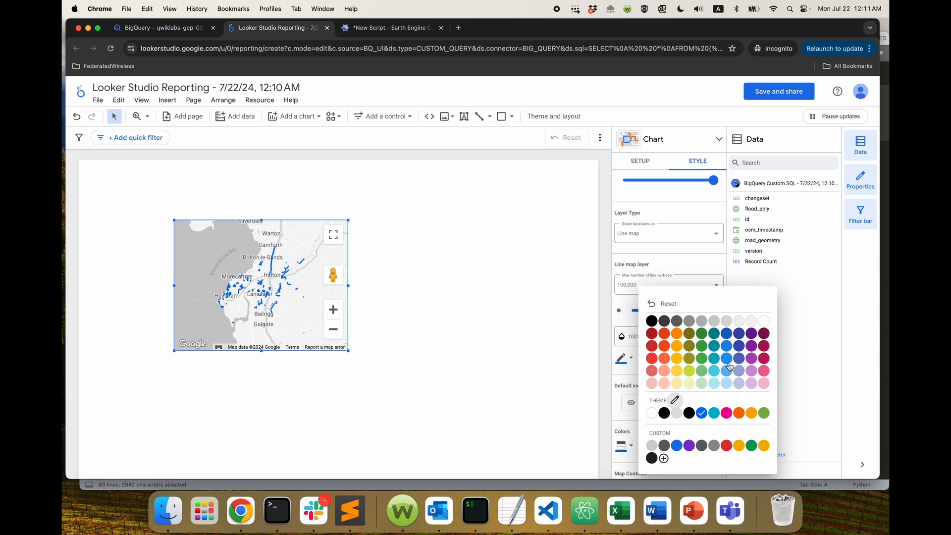
left_click(651, 333)
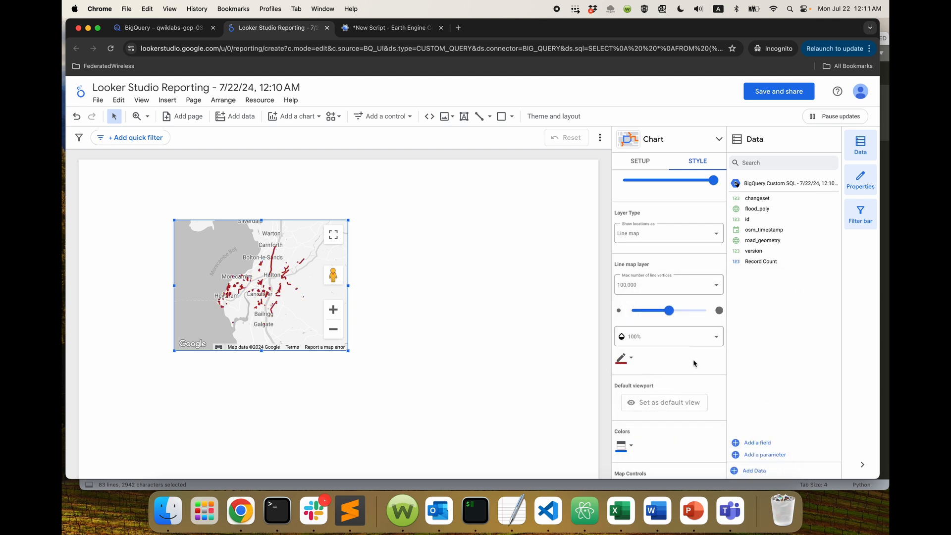
scroll(696, 353, "down", 5)
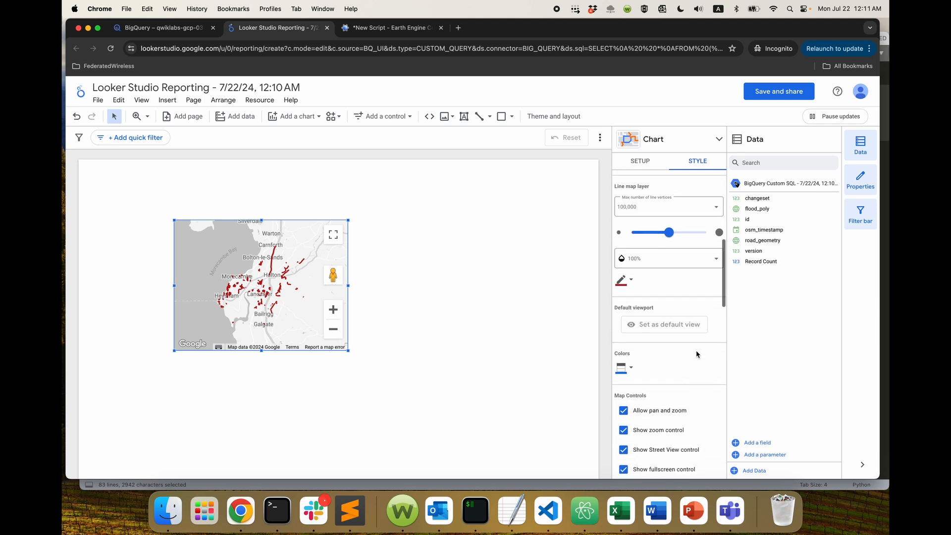
Enlarge the line map chart to fill most of the report page and zoom the map in on the roads around Lancaster and Morecambe
scroll(696, 353, "up", 5)
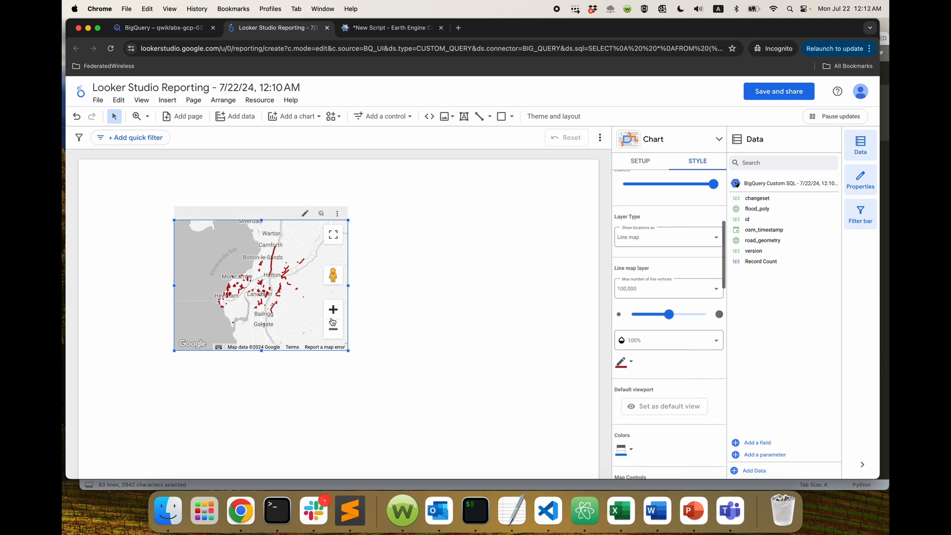
left_click_drag(349, 351, 509, 425)
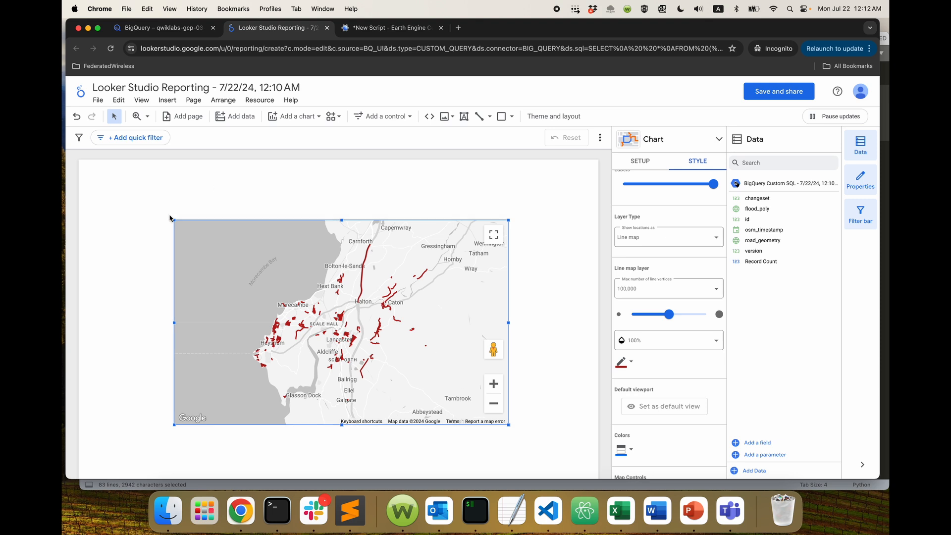
left_click_drag(174, 218, 130, 176)
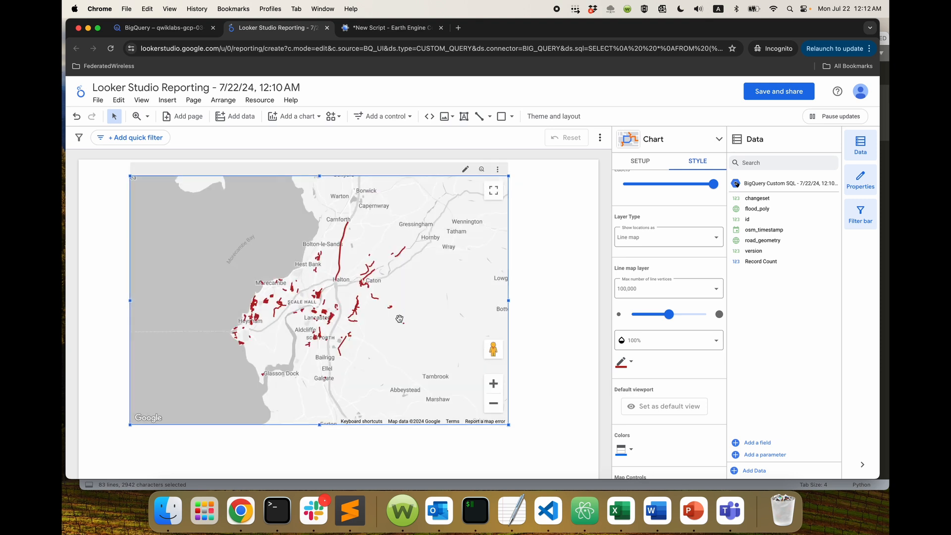
scroll(399, 319, "up", 5)
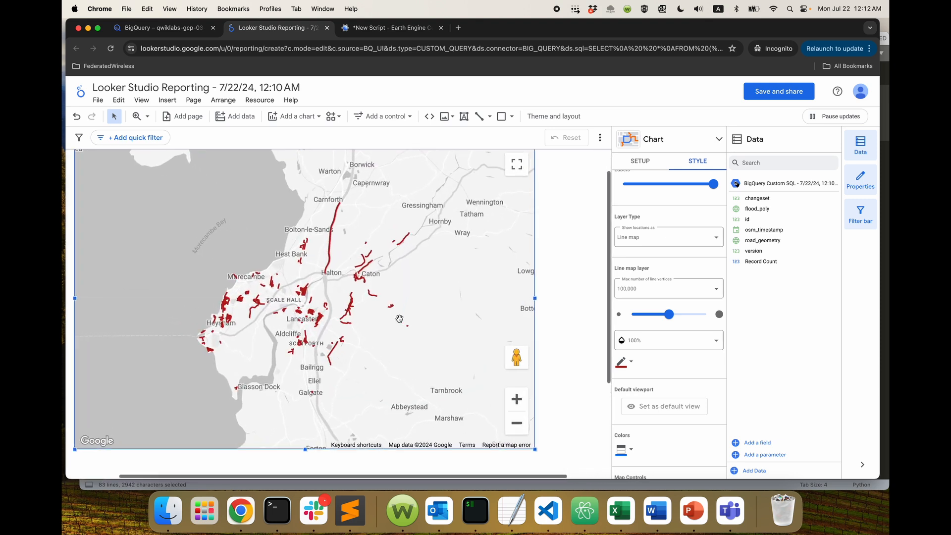
left_click_drag(399, 319, 434, 323)
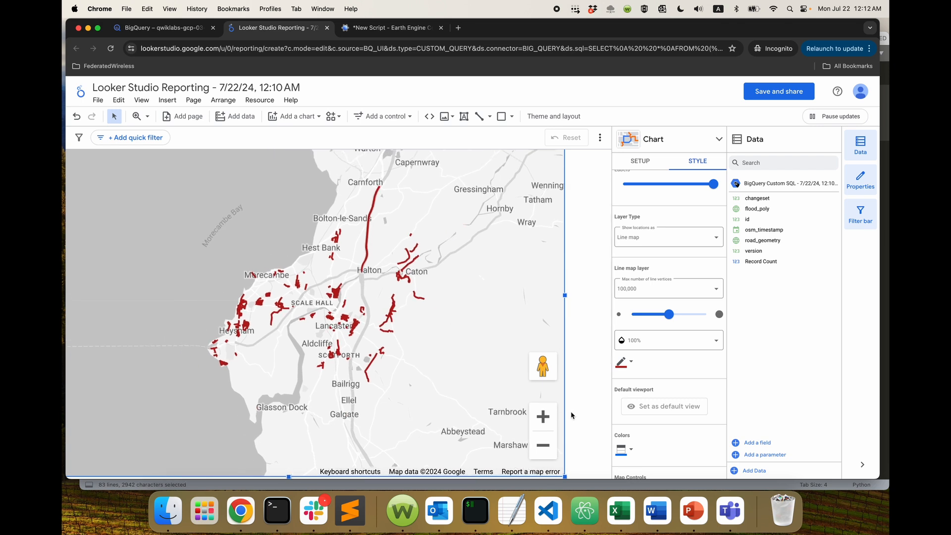
left_click(542, 416)
scroll(507, 372, "down", 2)
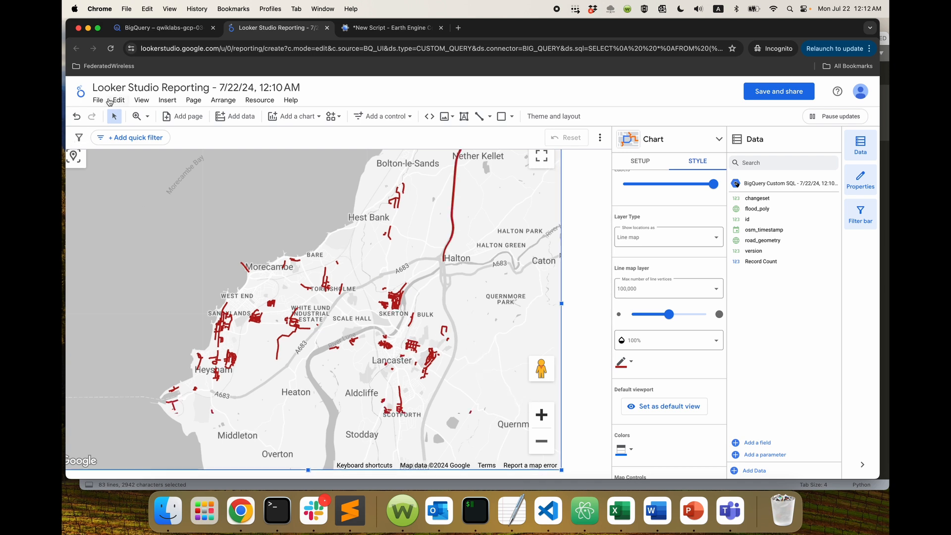
Download the report as a PDF without a custom background override, report link or password protection
left_click(99, 101)
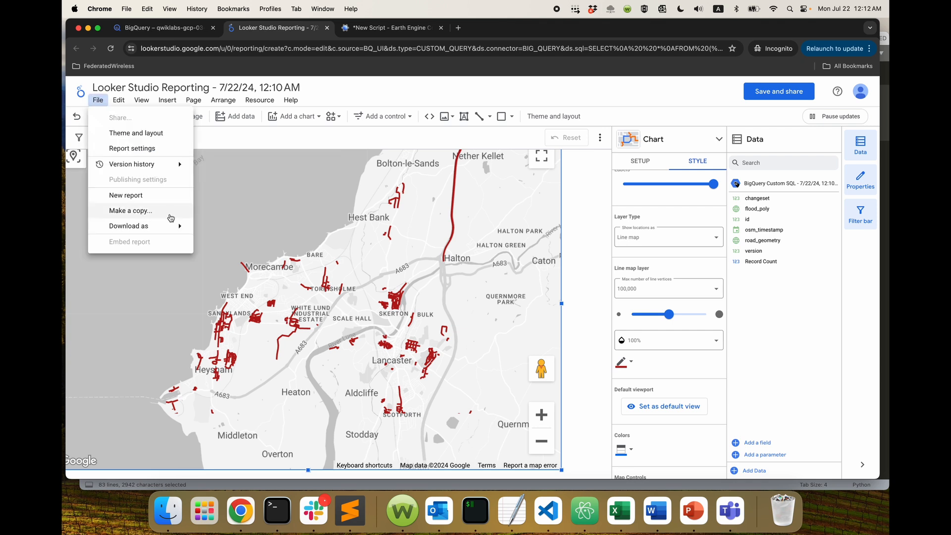
mouse_move(169, 226)
left_click(215, 231)
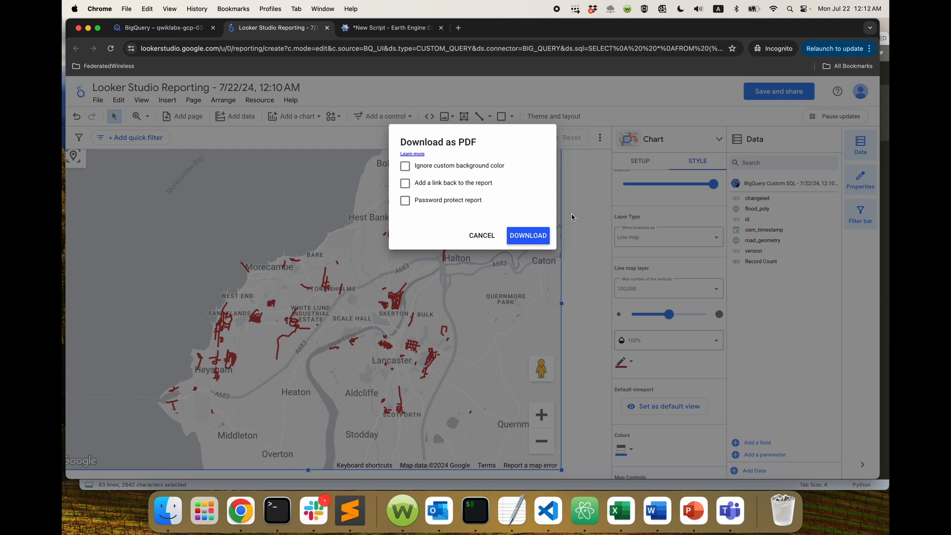
left_click(528, 236)
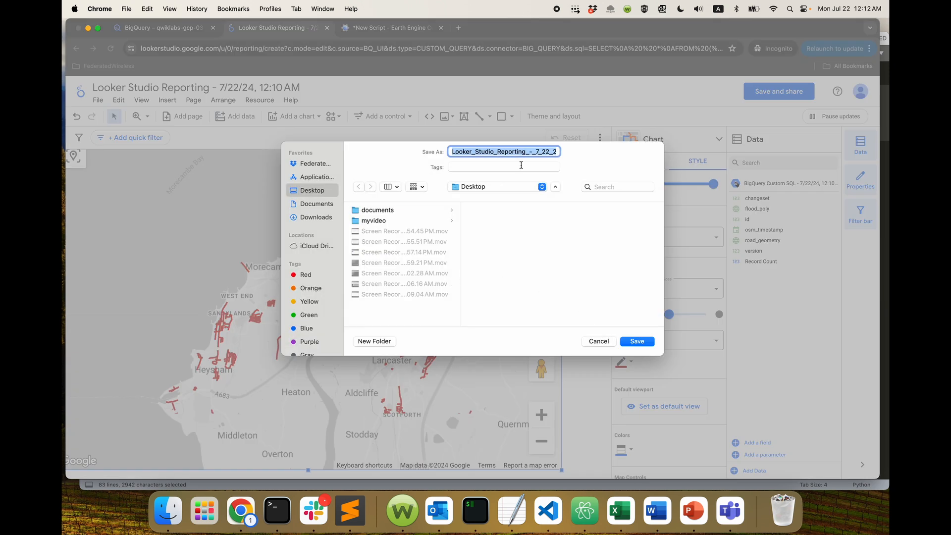
Name the PDF flood_map.pdf and save it to the Desktop folder
type("gloo.pdf")
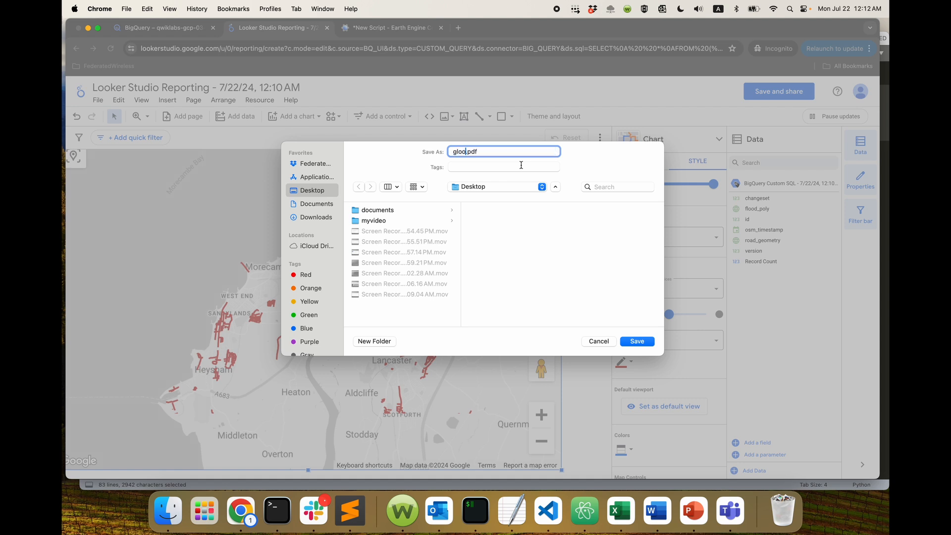
key("BackSpace")
key("BackSpace")
key("BackSpace")
key("BackSpace")
type("floow")
key("BackSpace")
type("d_map")
left_click(642, 346)
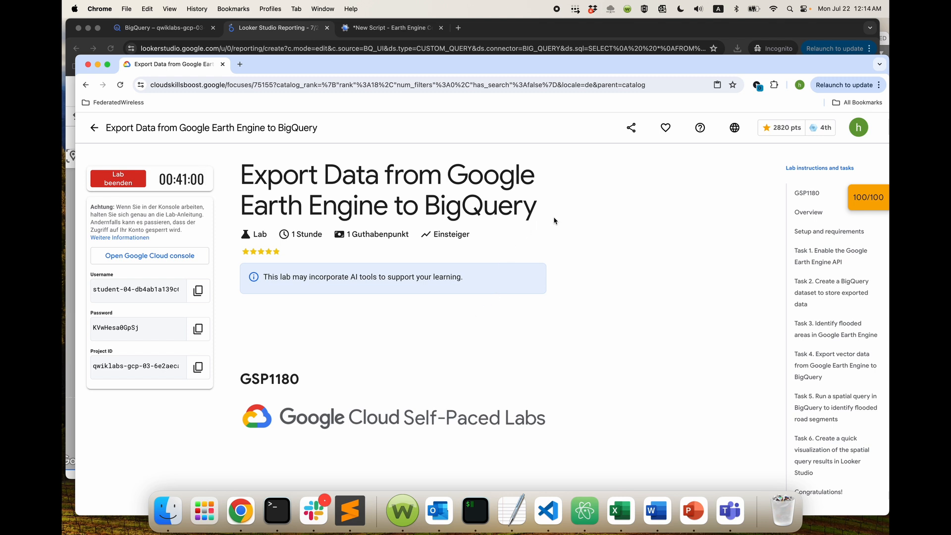
left_click_drag(554, 220, 246, 177)
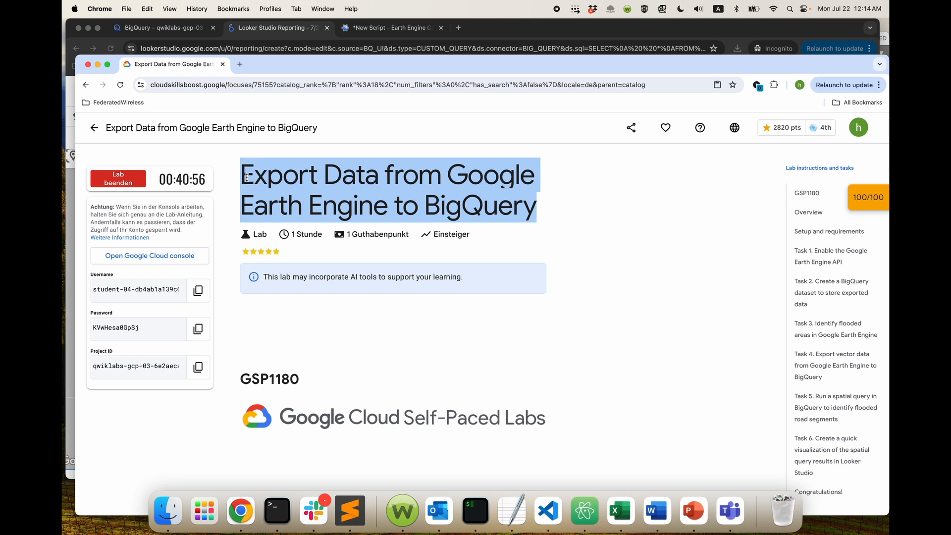